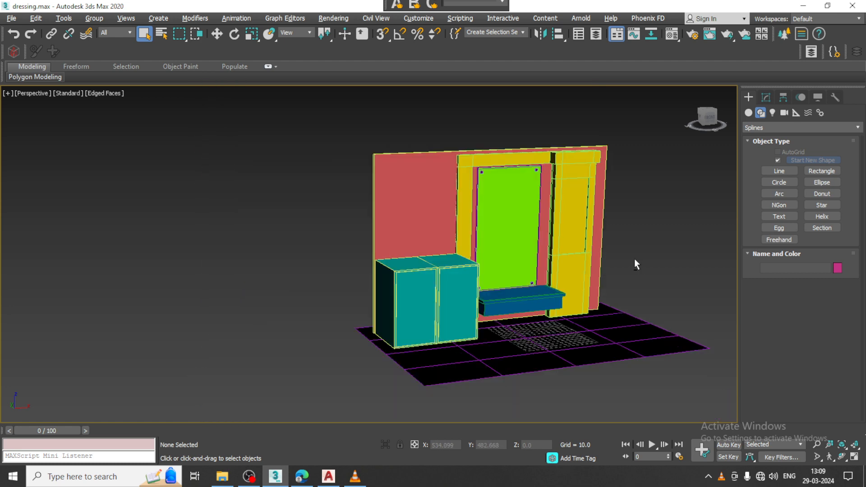
Step: Examine the dressing unit model from the front and at an angle, both up close and as a whole
scroll(633, 263, up, 3)
scroll(640, 252, up, 2)
scroll(600, 257, up, 2)
alt+middle_drag(639, 267, 583, 254)
middle_drag(584, 253, 582, 232)
scroll(583, 233, down, 6)
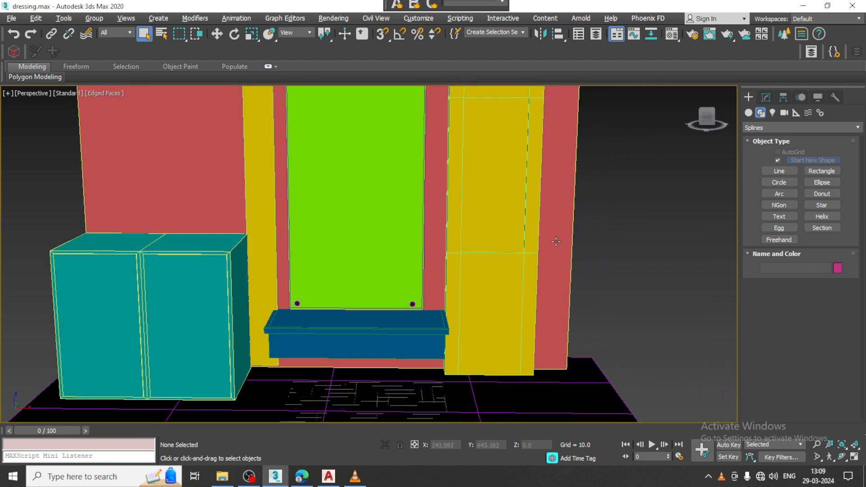
scroll(562, 225, up, 6)
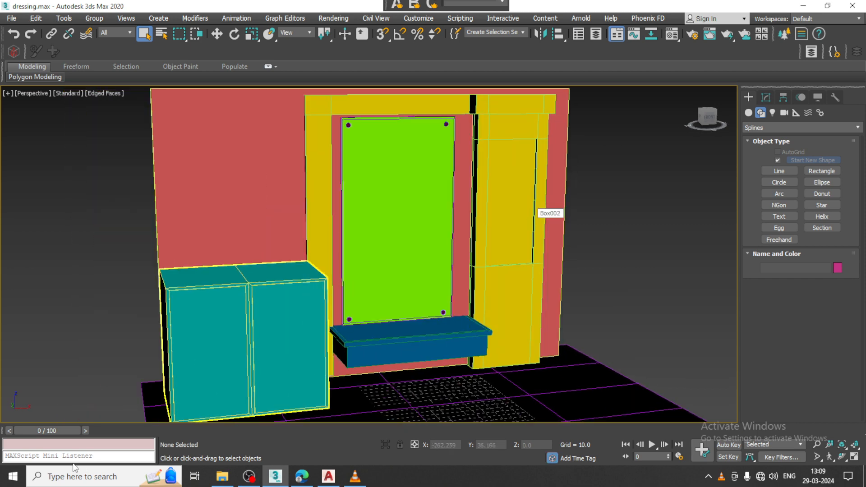
Step: Launch Adobe Substance 3D Painter
click(58, 483)
text(subs)
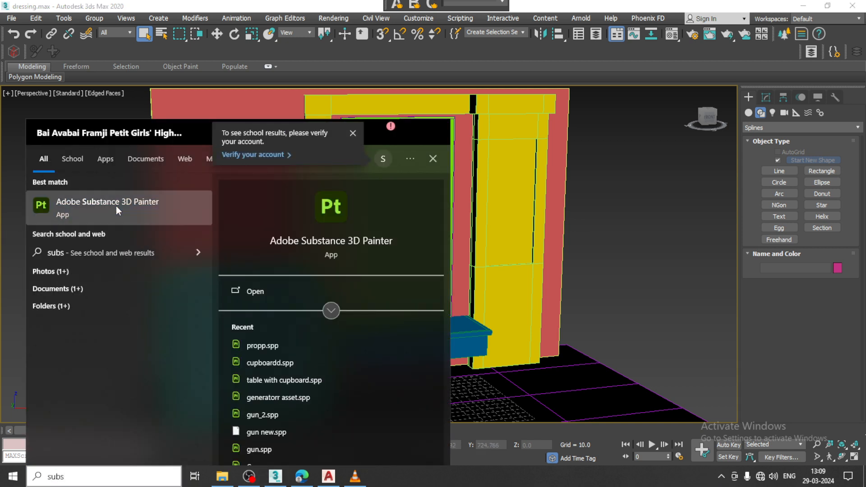
click(116, 211)
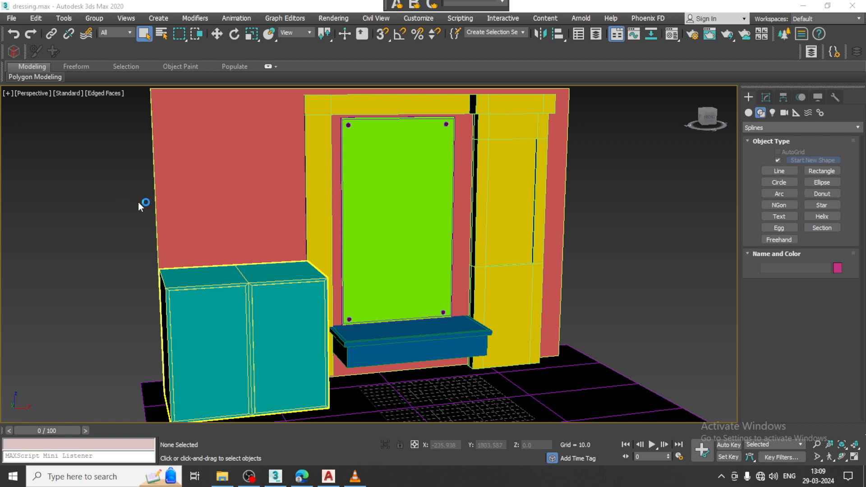
Step: In 3ds Max, export all of the scene's objects as an FBX file named dressing on the Desktop
click(699, 215)
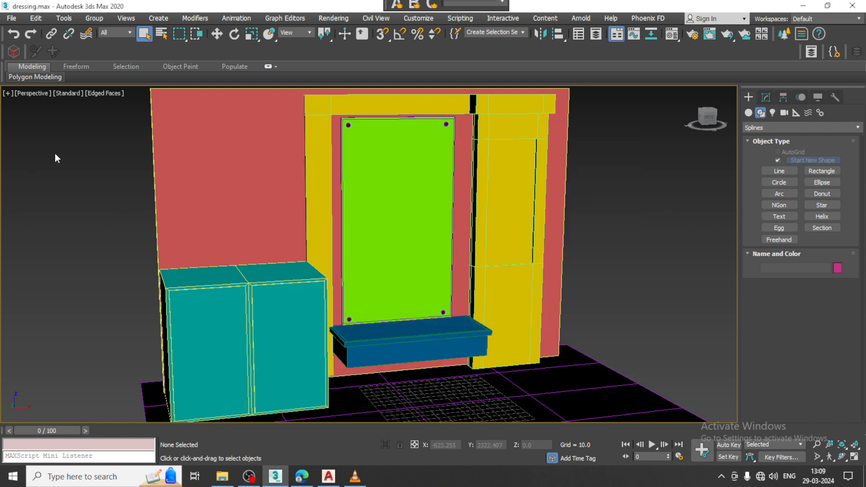
key(ctrl+a)
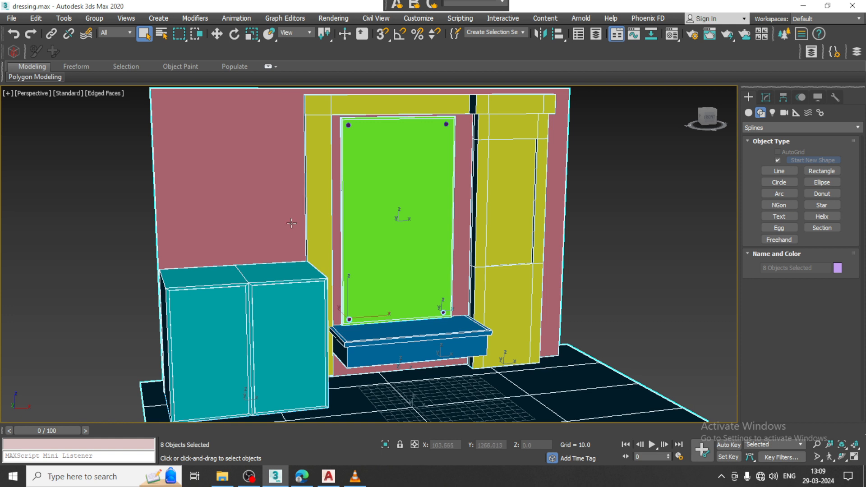
click(11, 19)
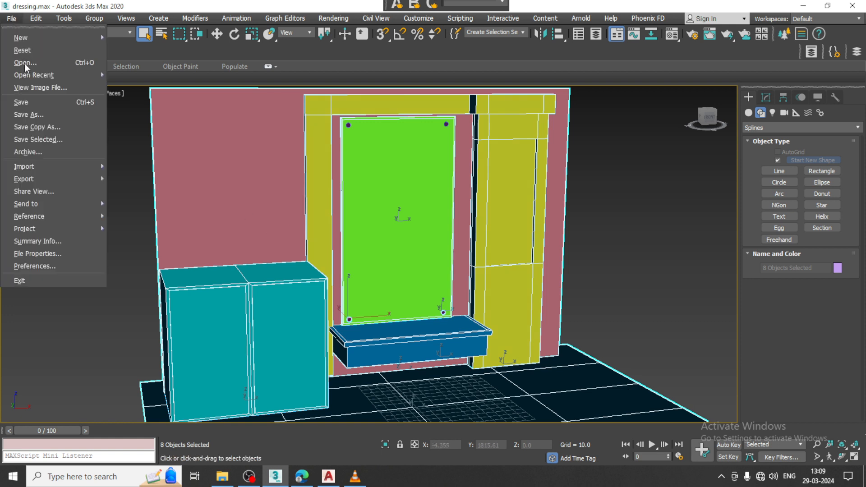
mouse_move(83, 183)
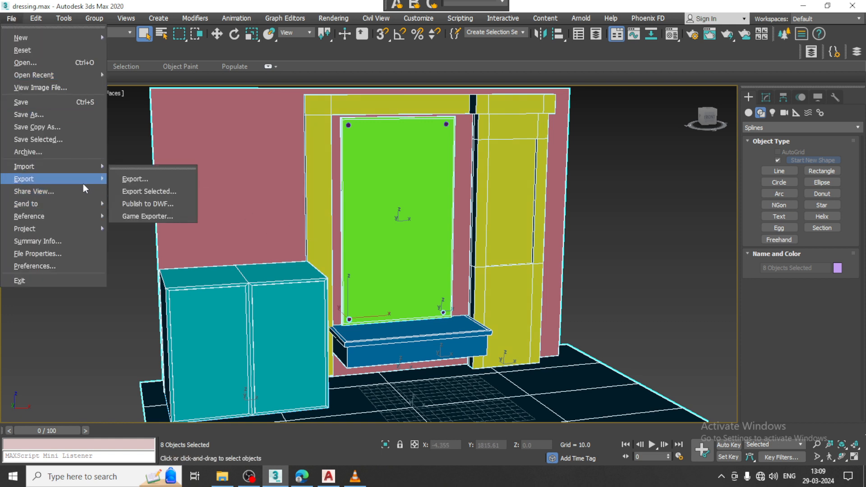
click(186, 193)
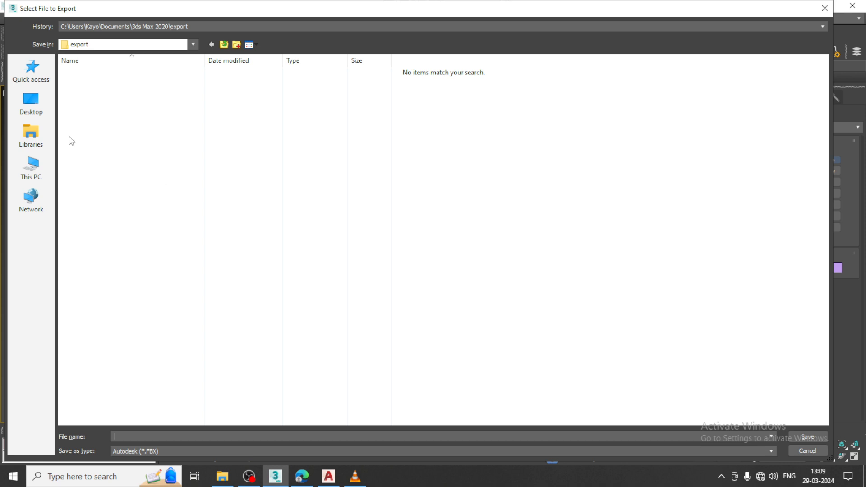
click(31, 103)
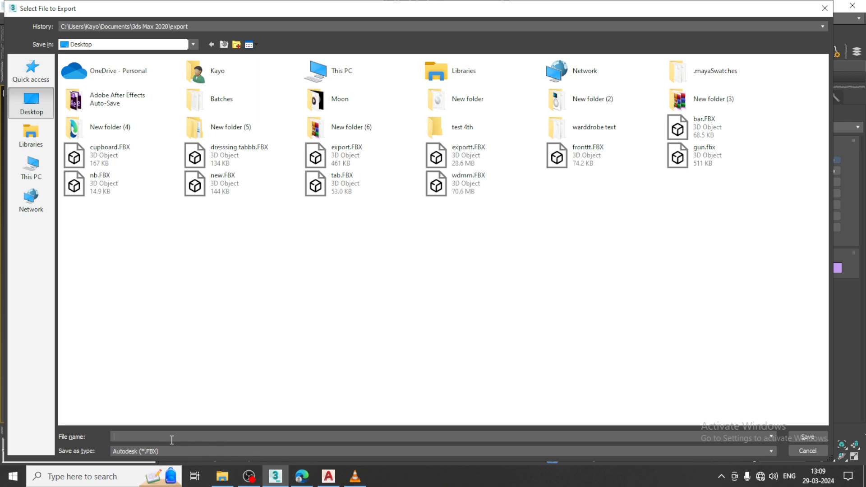
text(dres)
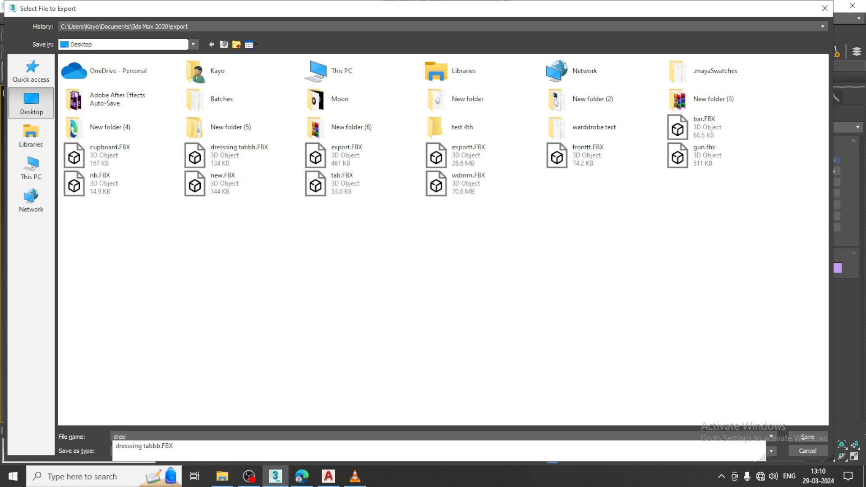
text(sing)
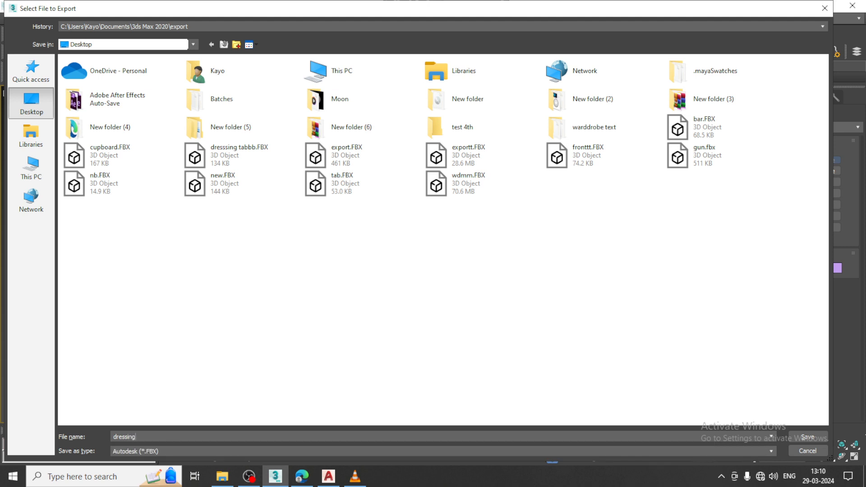
click(807, 437)
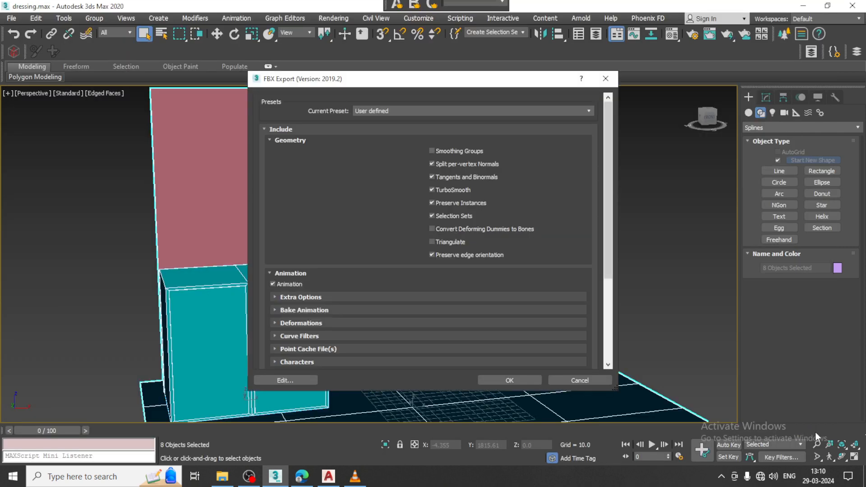
click(522, 381)
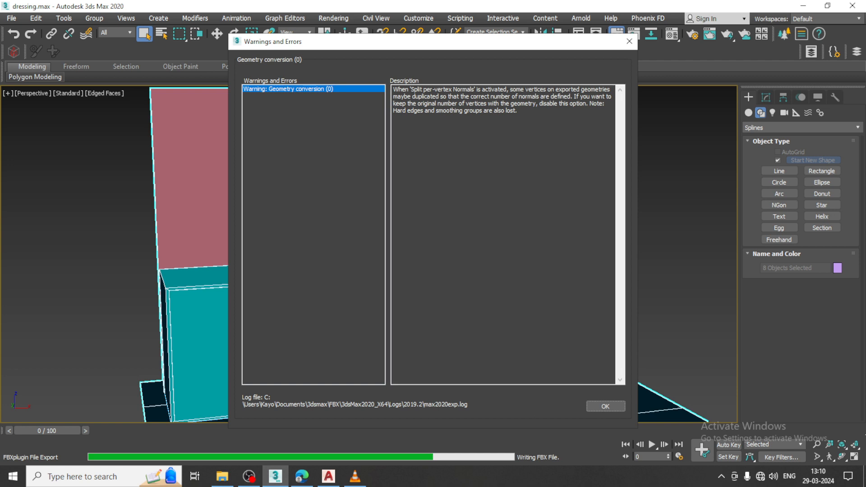
click(602, 406)
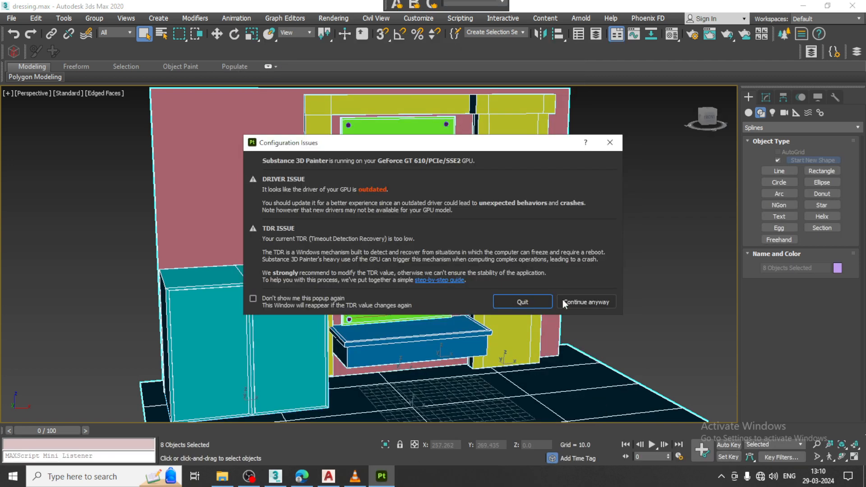
Step: Dismiss the startup dialogs in Substance 3D Painter and create a new project from the Desktop mesh dresssing tabbb.FBX
click(587, 298)
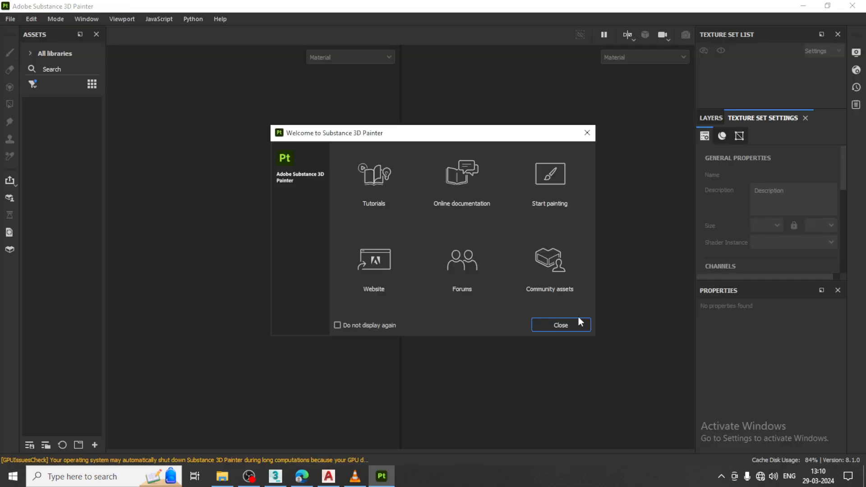
click(581, 328)
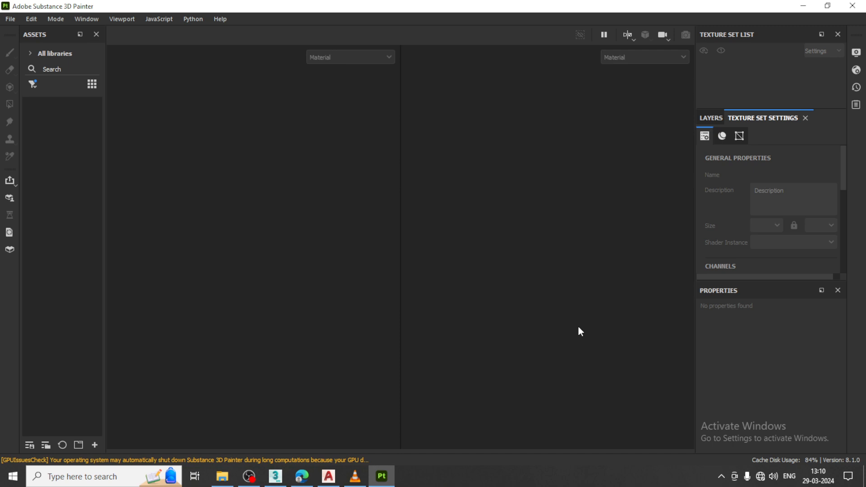
click(16, 19)
click(20, 31)
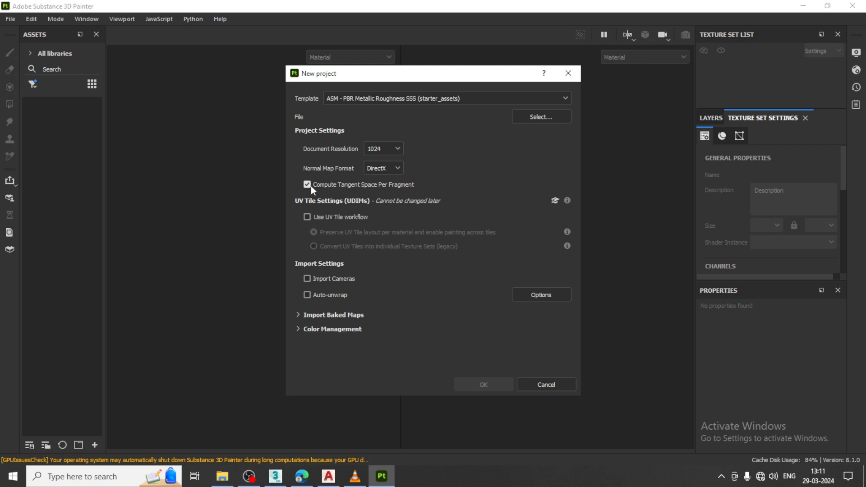
click(552, 117)
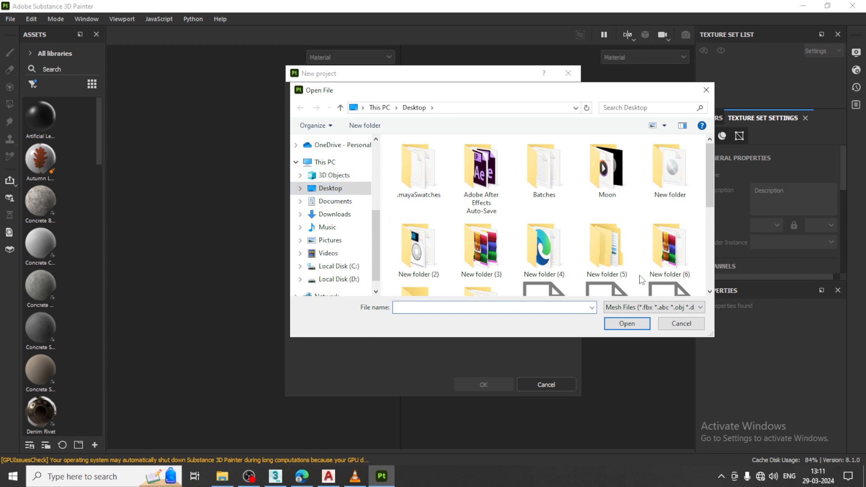
scroll(638, 241, down, 3)
click(621, 205)
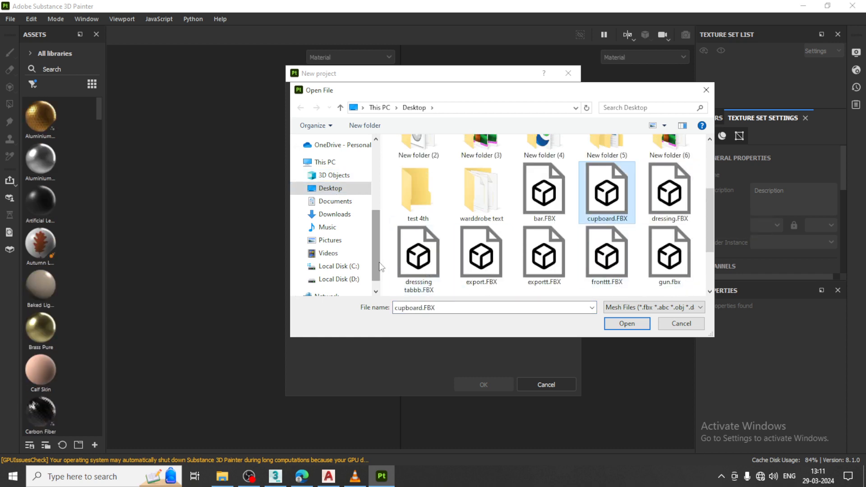
click(435, 260)
click(622, 321)
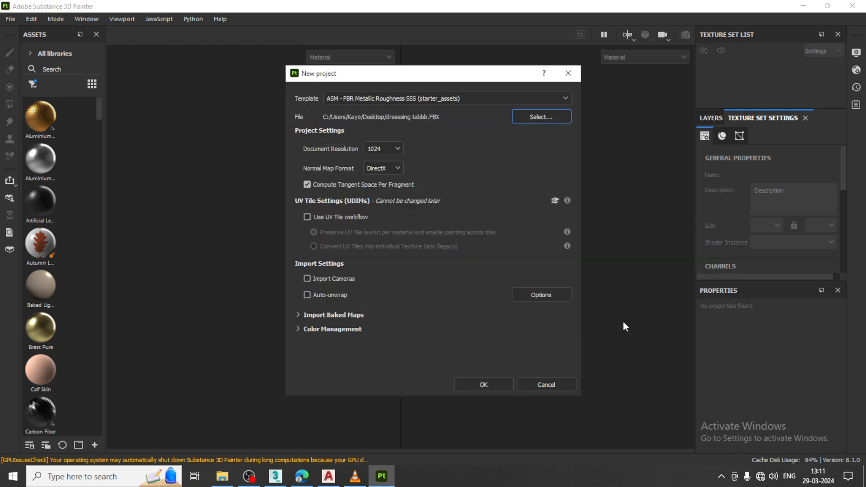
click(489, 382)
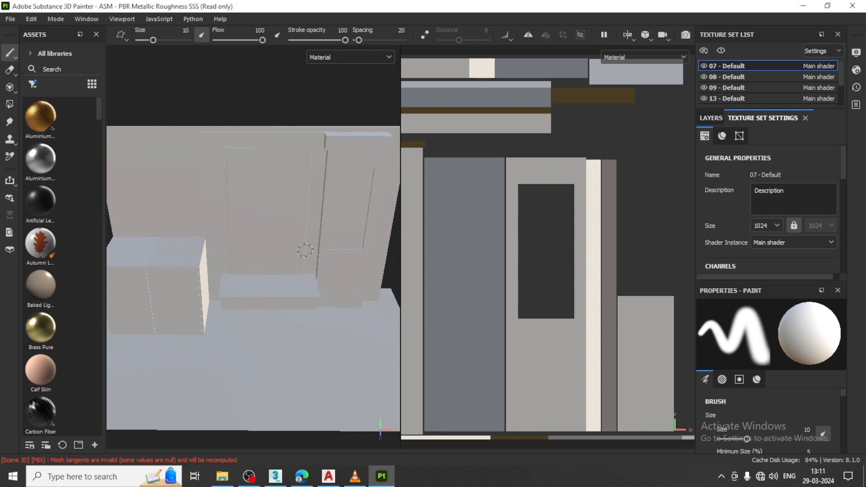
Step: Widen the 3D view over the UV view and inspect the imported dressing unit from several angles
scroll(316, 244, down, 5)
alt+drag(316, 248, 657, 209)
alt+middle_drag(470, 217, 457, 197)
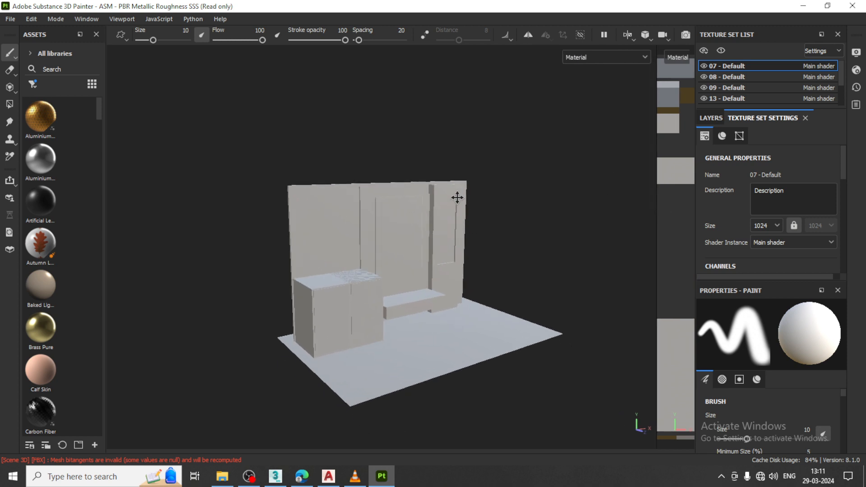
scroll(457, 198, up, 2)
alt+middle_drag(414, 170, 413, 103)
alt+drag(433, 201, 378, 254)
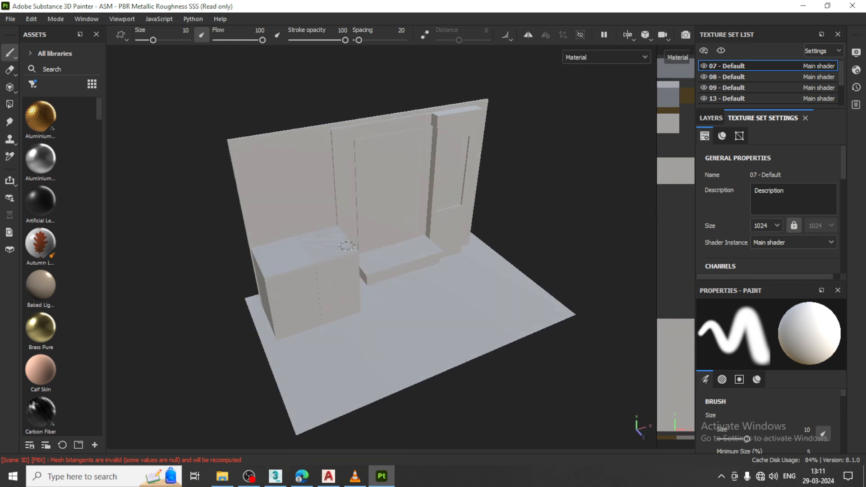
scroll(347, 246, up, 1)
scroll(425, 256, up, 2)
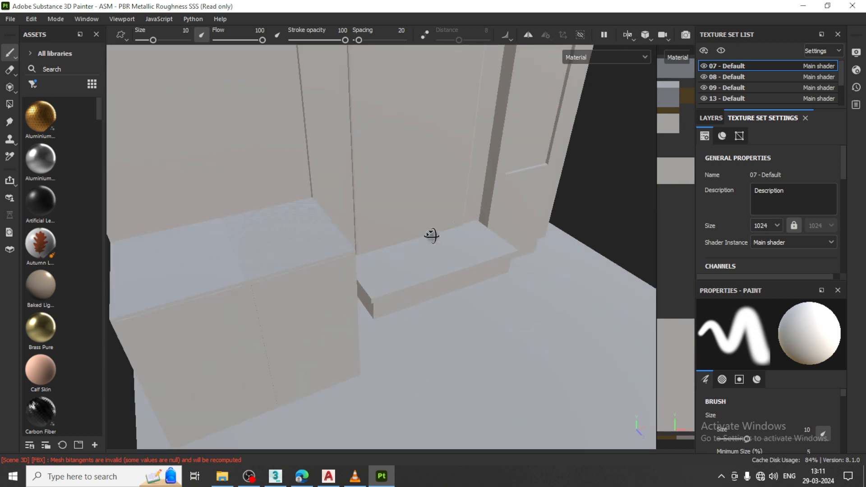
alt+drag(431, 236, 439, 217)
Step: Toggle the 07 - Default texture set's visibility to identify its parts, and rename the set wood 1
click(703, 67)
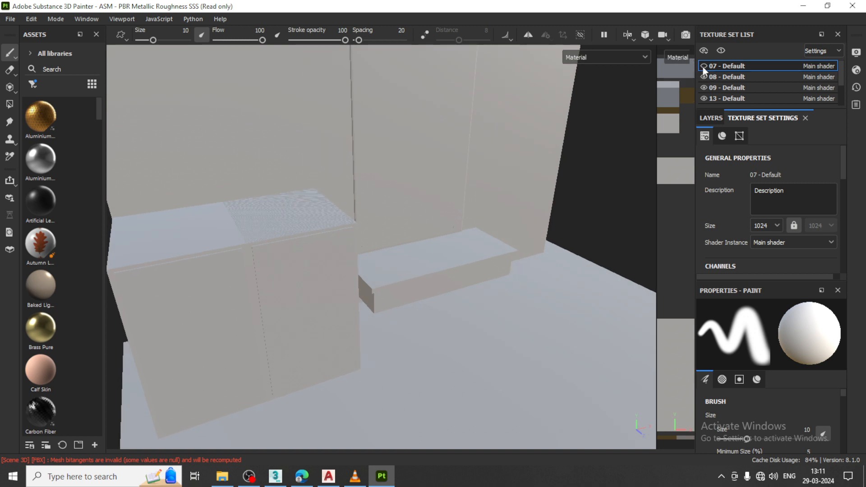
click(703, 67)
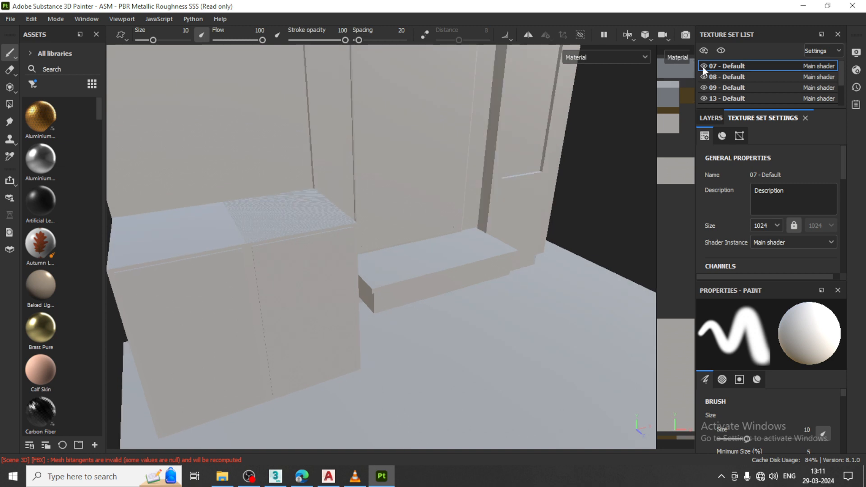
double_click(734, 66)
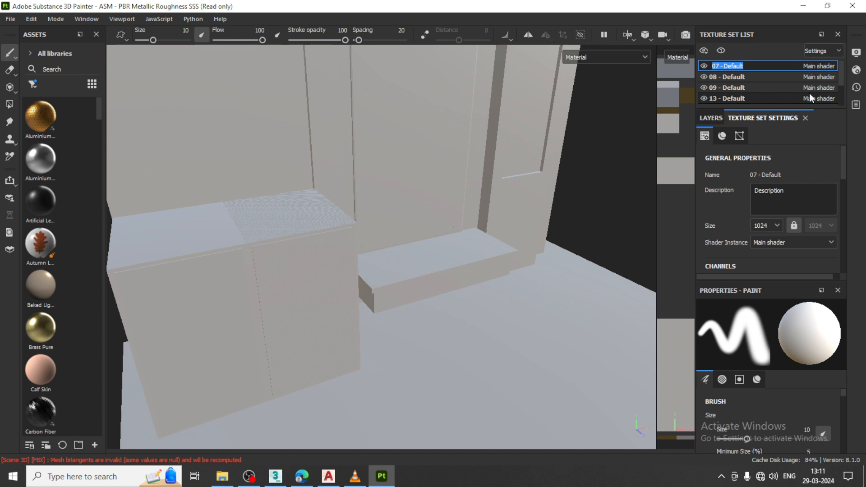
text(wood 1)
key(Return)
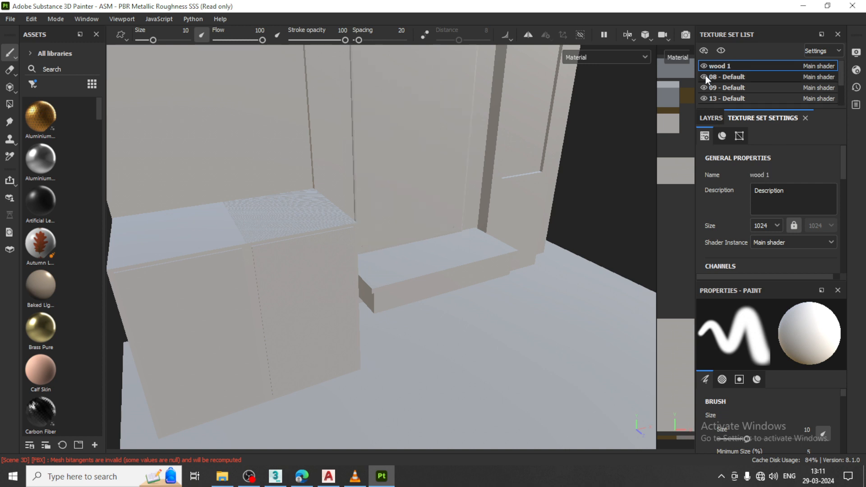
Step: Rename the 08 - Default texture set as mirror
double_click(734, 76)
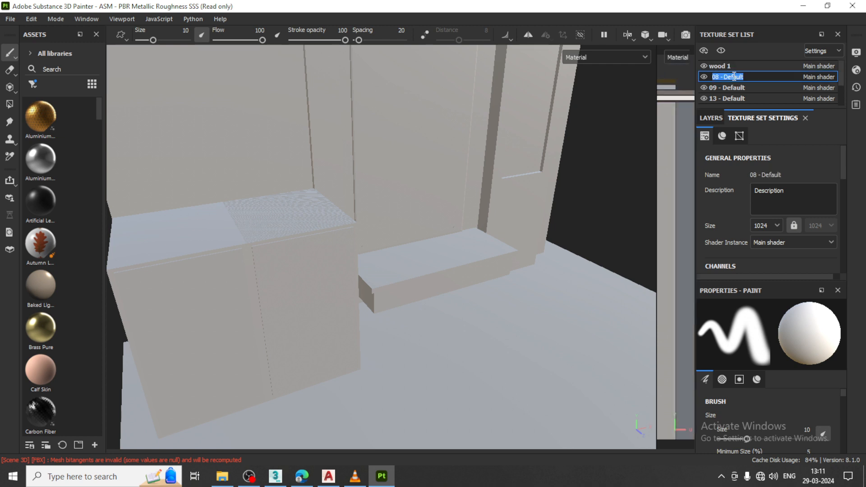
text(mirror)
key(Return)
Step: Check which parts belong to the 09 - Default texture set using its visibility, and rename the set bolt
alt+drag(406, 136, 390, 171)
scroll(390, 171, up, 5)
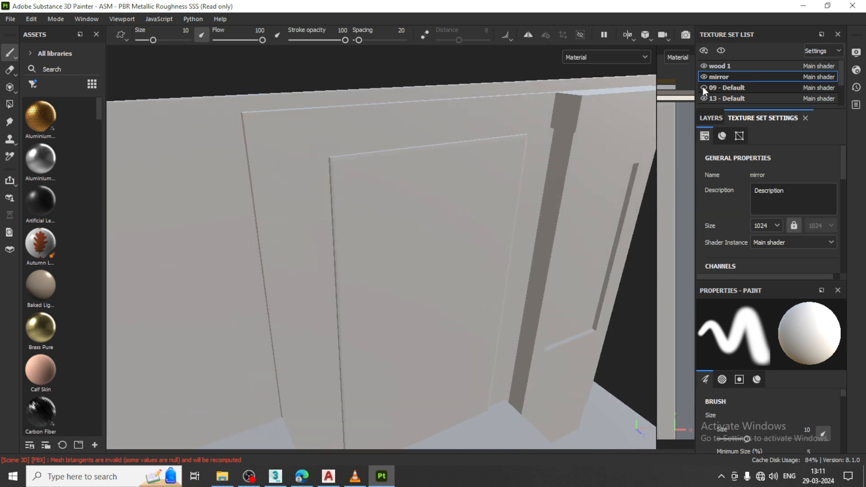
click(703, 87)
alt+drag(448, 286, 408, 233)
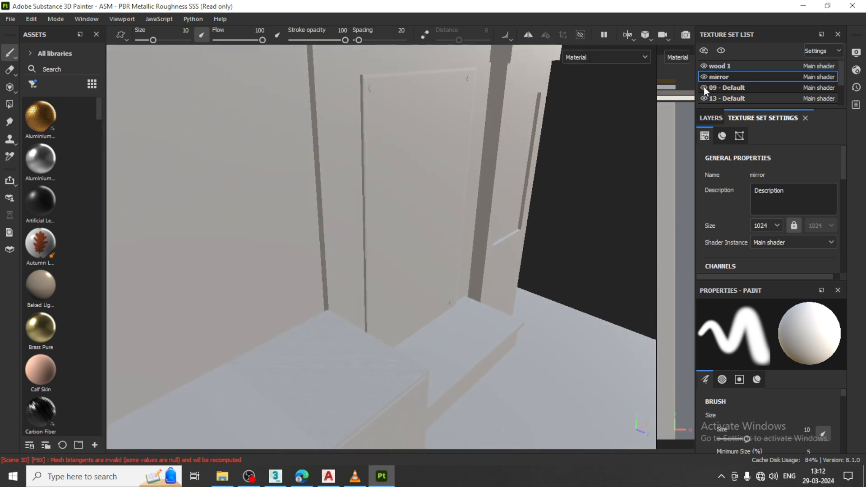
double_click(730, 87)
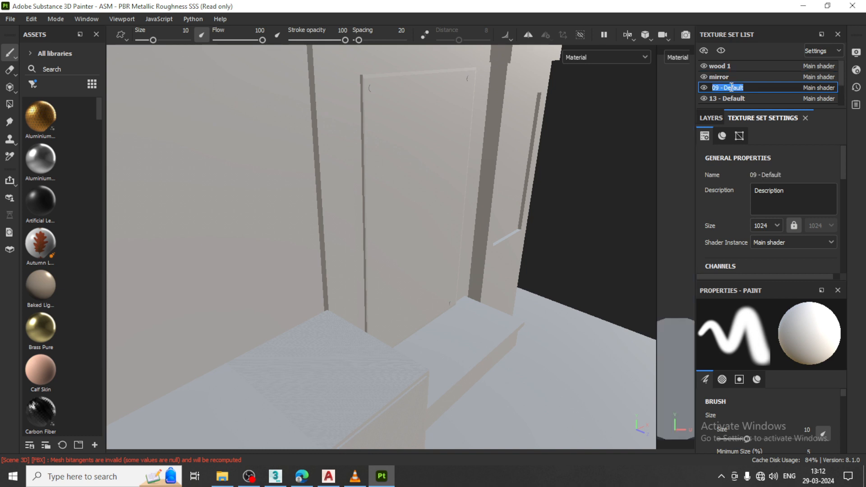
text(bolty)
key(BackSpace)
key(Return)
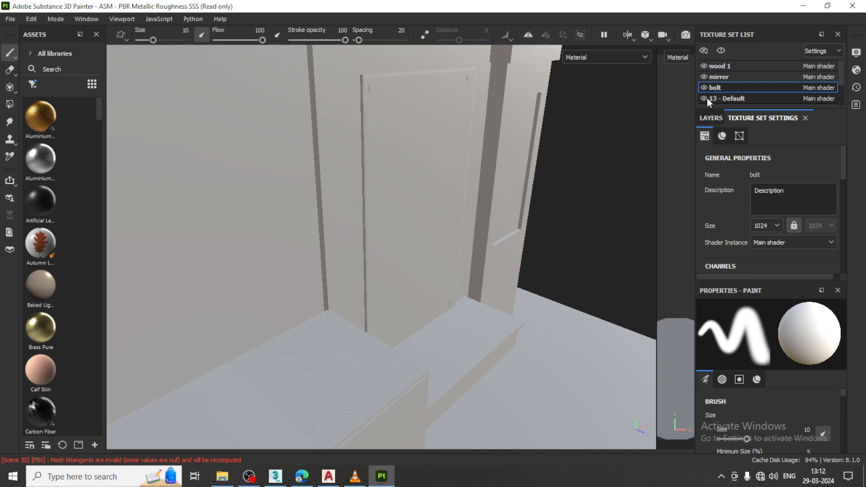
Step: Rename the 13 - Default texture set as cabi
double_click(728, 99)
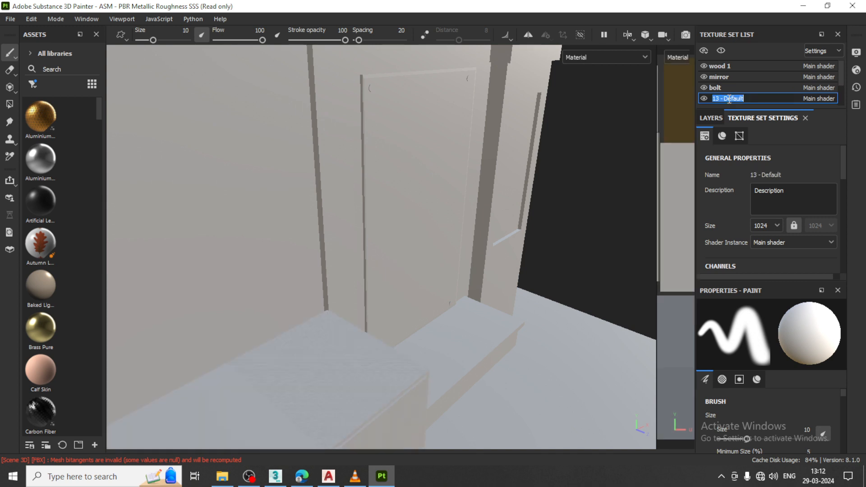
text(cabi)
key(Return)
Step: Toggle the wall texture set's visibility to identify its parts, and view the whole dressing unit
scroll(720, 85, down, 1)
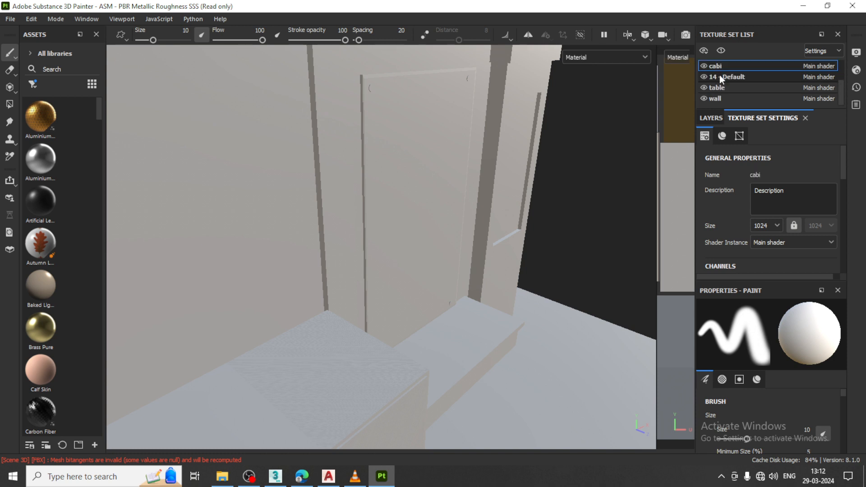
click(705, 98)
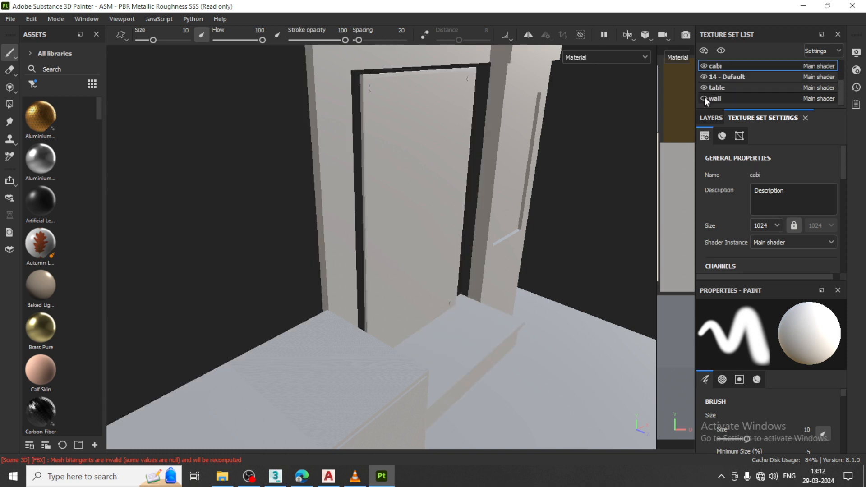
click(704, 97)
scroll(425, 202, down, 4)
alt+drag(470, 248, 424, 217)
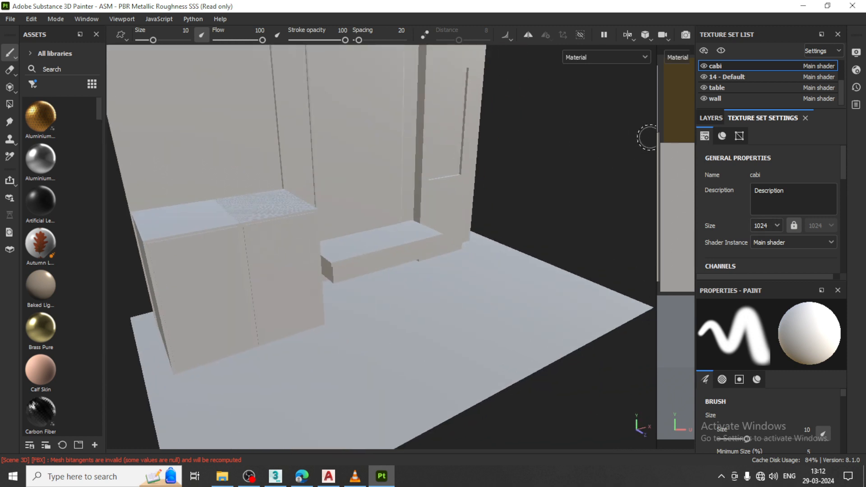
scroll(478, 180, down, 3)
alt+middle_drag(478, 180, 497, 166)
scroll(492, 202, up, 3)
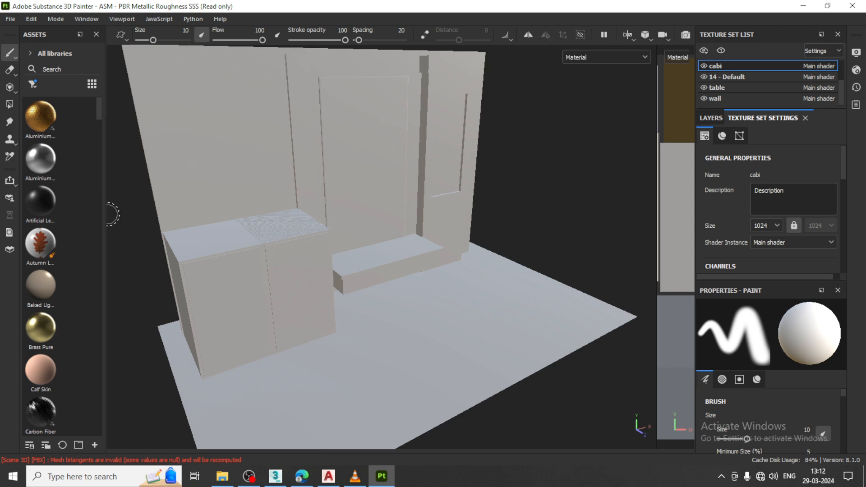
Step: Widen the asset library and enlarge the UV view beside the 3D view
drag(106, 213, 185, 233)
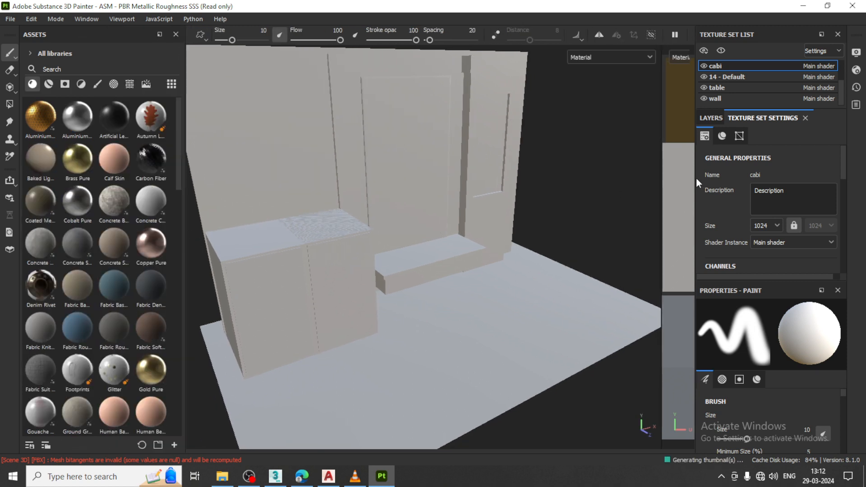
drag(513, 176, 603, 180)
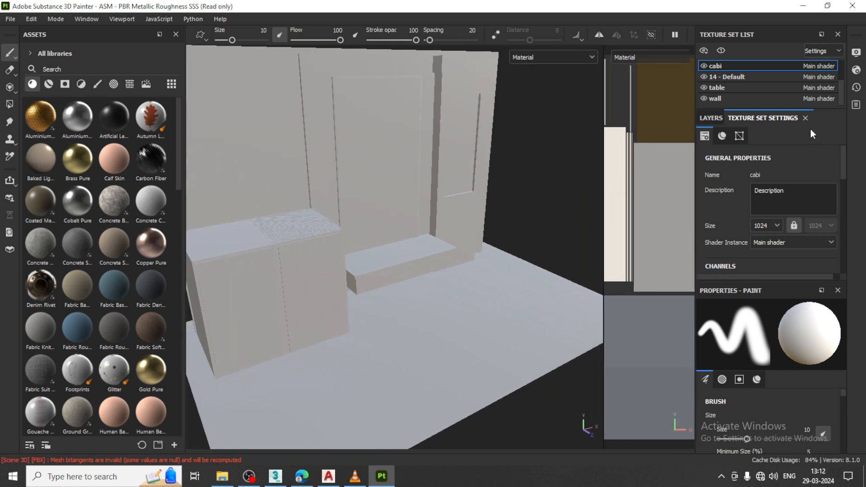
Step: Bake the mesh maps for all texture sets at an output size of 2048, with the Height map included
click(710, 118)
click(748, 115)
scroll(805, 235, down, 5)
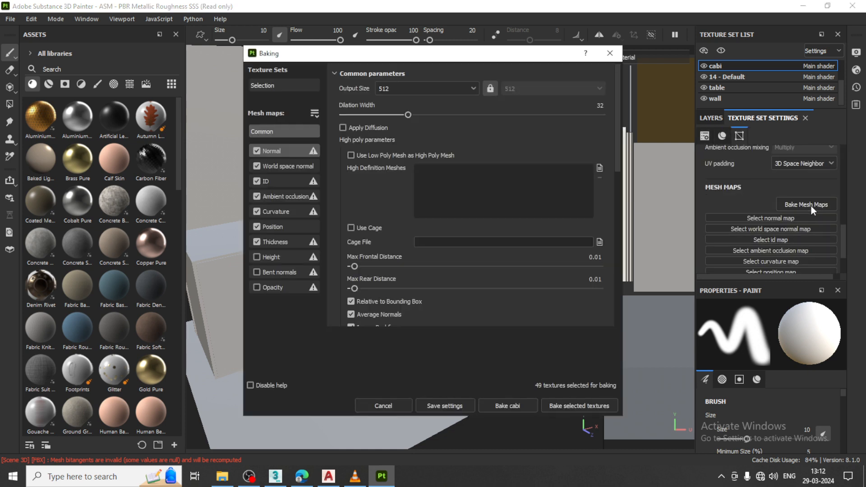
click(257, 257)
click(420, 88)
click(403, 168)
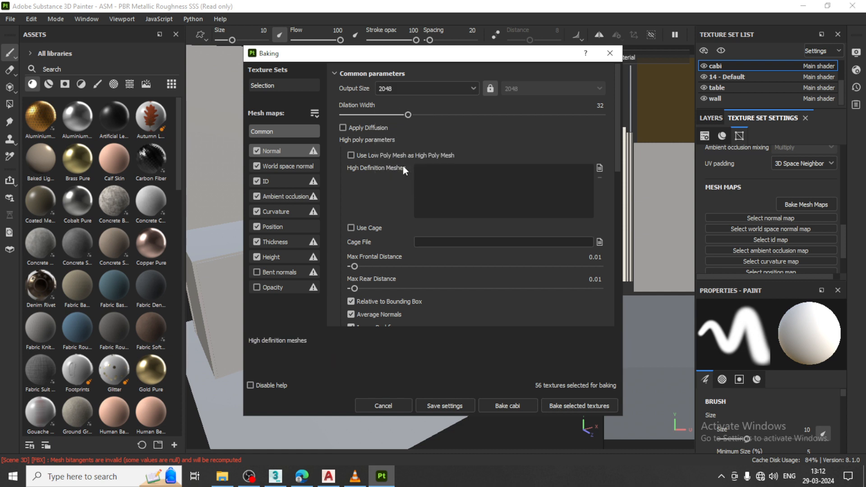
click(586, 409)
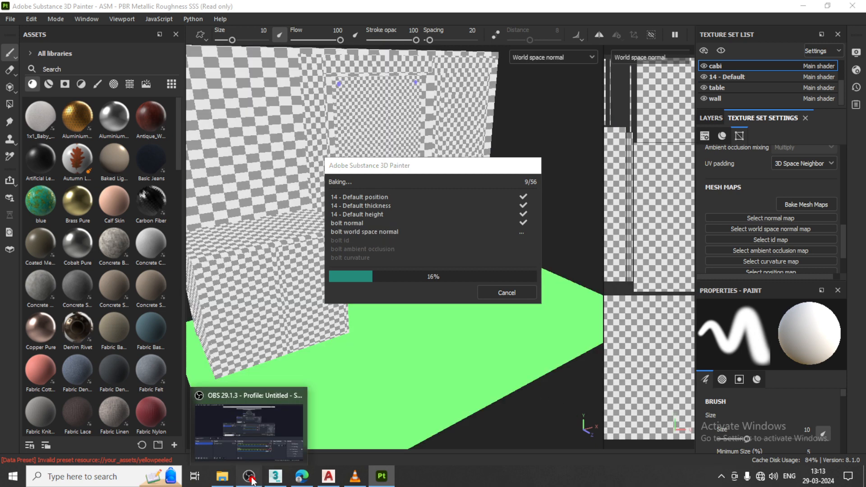
click(249, 477)
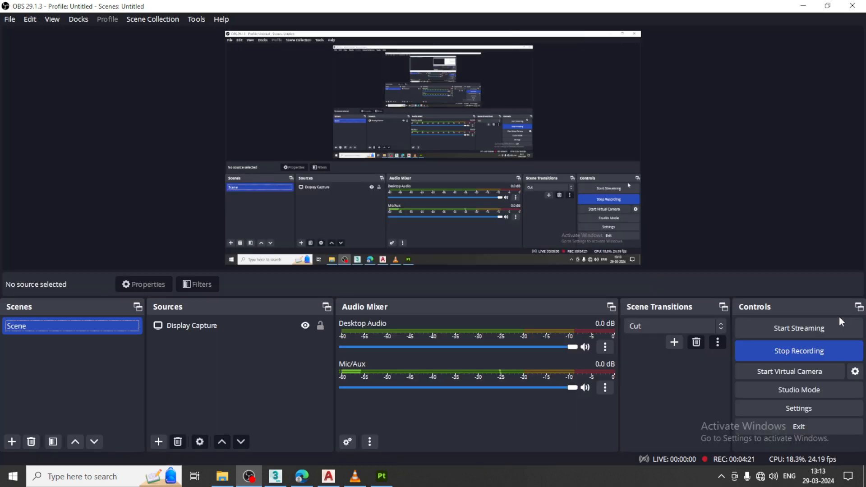
click(388, 475)
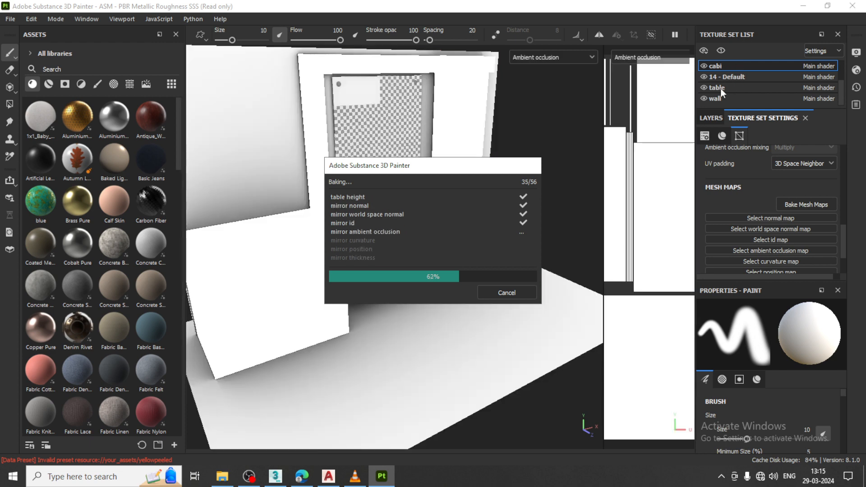
click(276, 477)
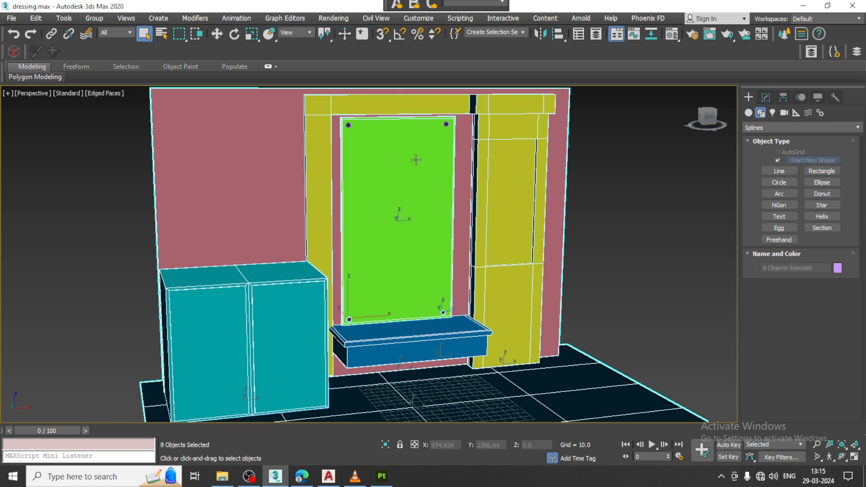
click(381, 477)
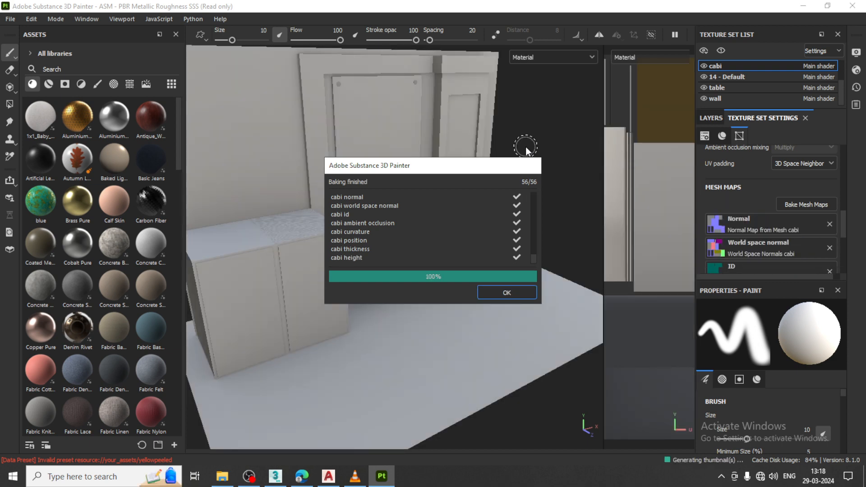
Step: Dismiss the baking report, then examine the cabi texture set's baked mesh maps and the shading on the dressing unit
click(512, 293)
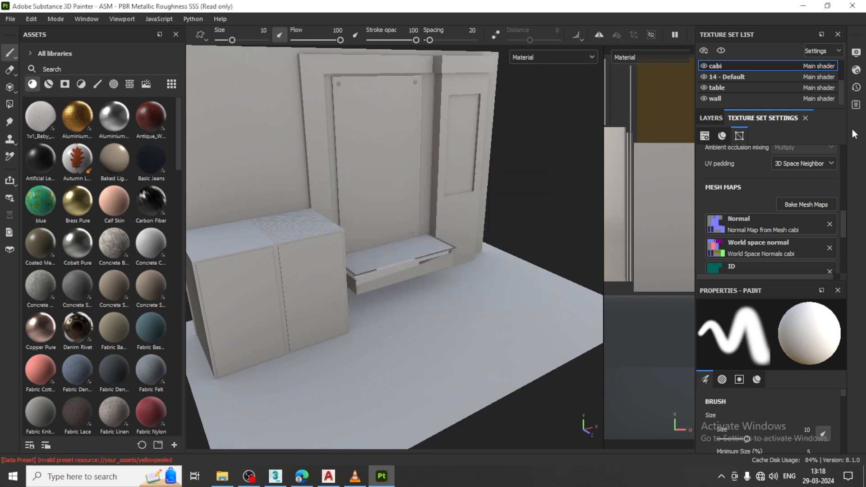
scroll(765, 181, down, 5)
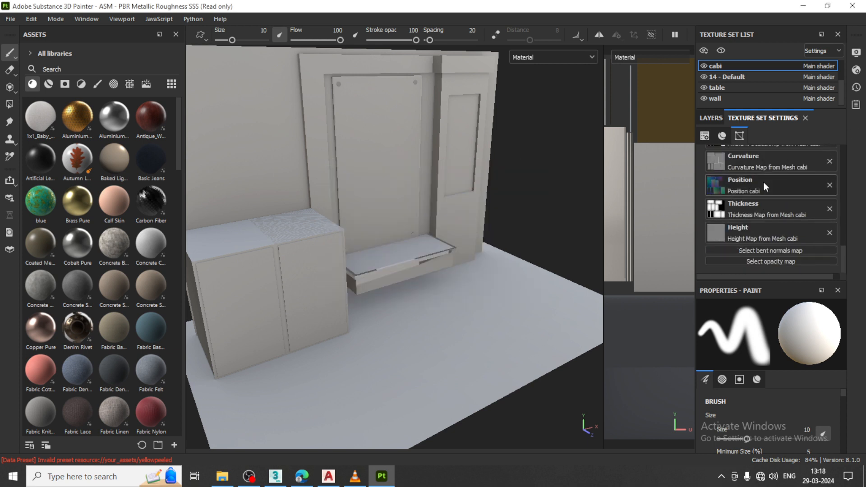
scroll(763, 182, up, 4)
scroll(762, 188, up, 6)
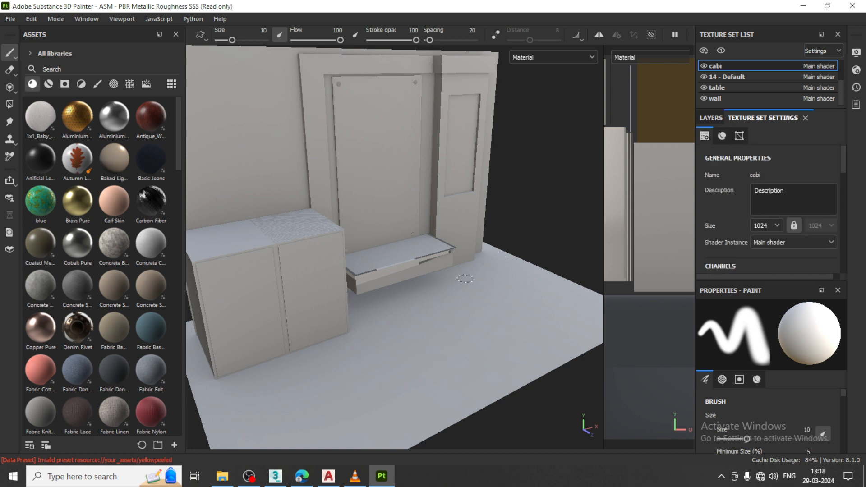
middle_drag(478, 272, 532, 278)
scroll(532, 278, down, 3)
alt+drag(509, 255, 455, 271)
scroll(459, 300, up, 3)
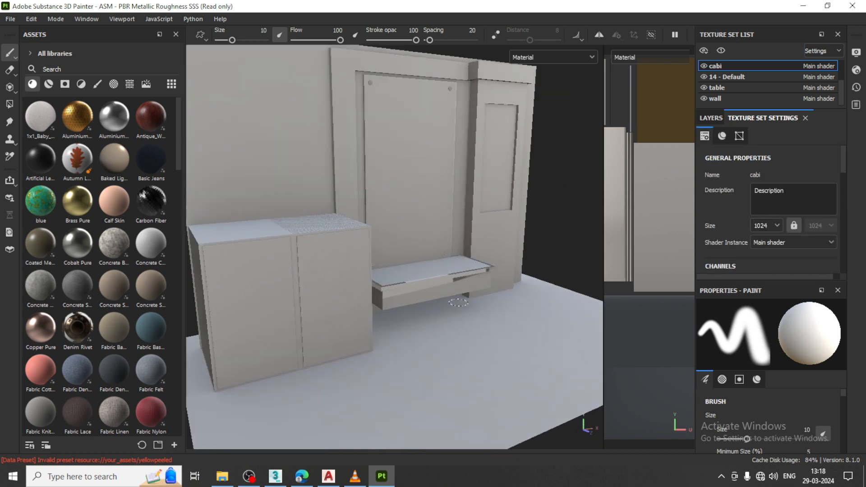
alt+middle_drag(458, 300, 414, 260)
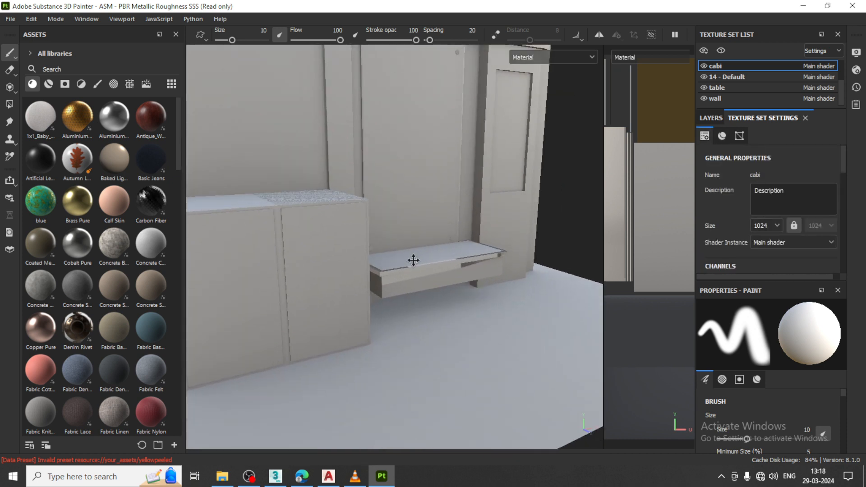
Step: Search the asset library for floor and apply the Wooden Floor material to the model's floor
click(47, 84)
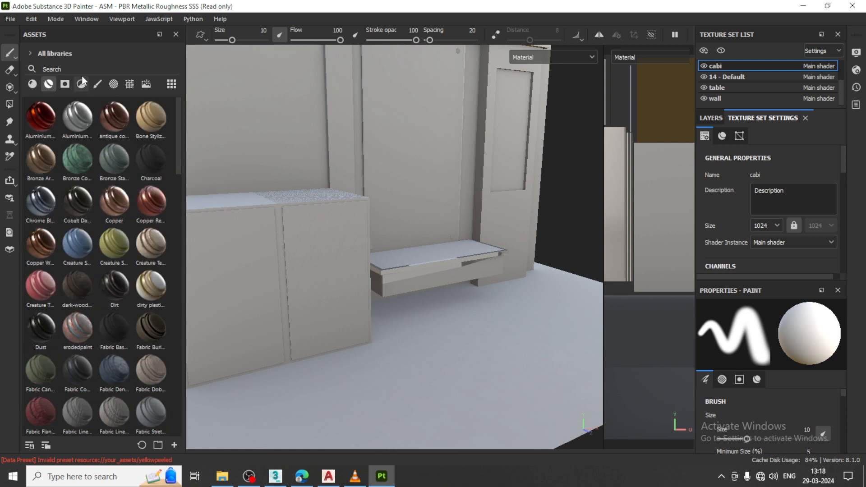
click(64, 68)
text(floor)
click(32, 84)
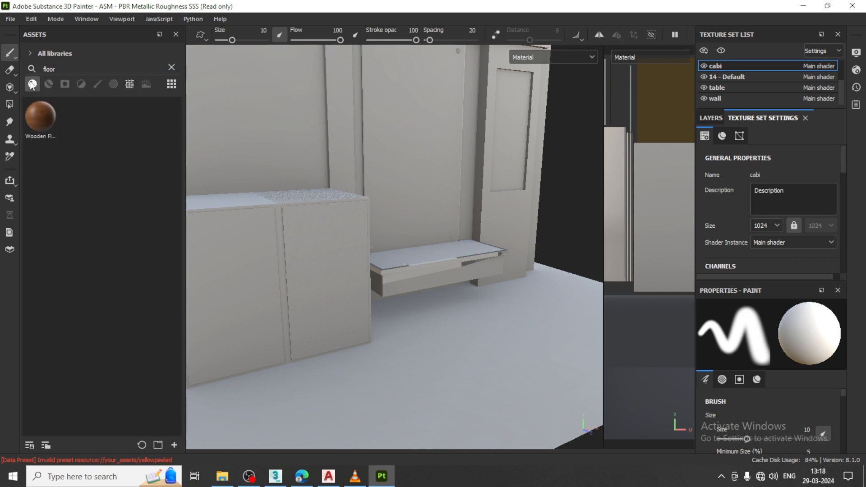
mouse_move(42, 118)
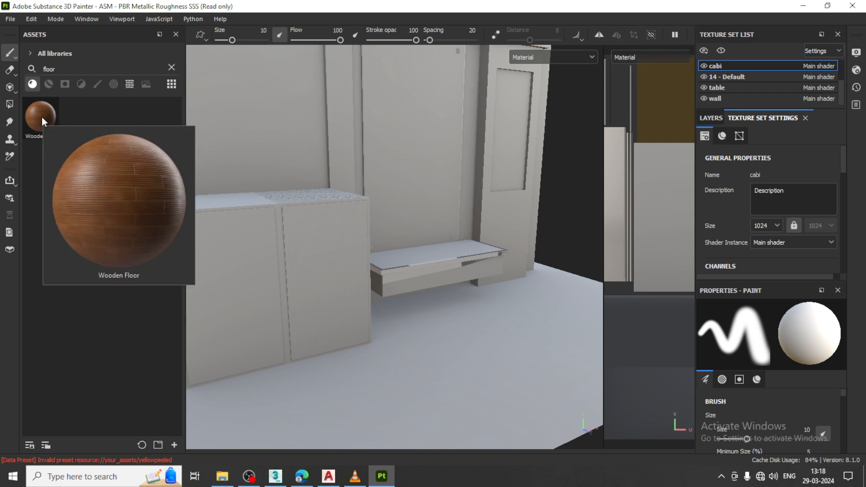
drag(41, 118, 467, 411)
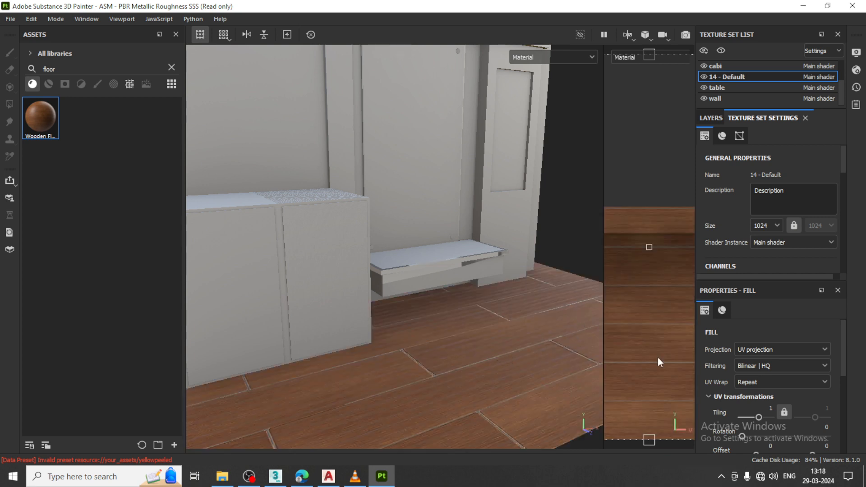
Step: Set the tiling of the Wooden Floor fill to 2.5
alt+right_drag(753, 271, 801, 468)
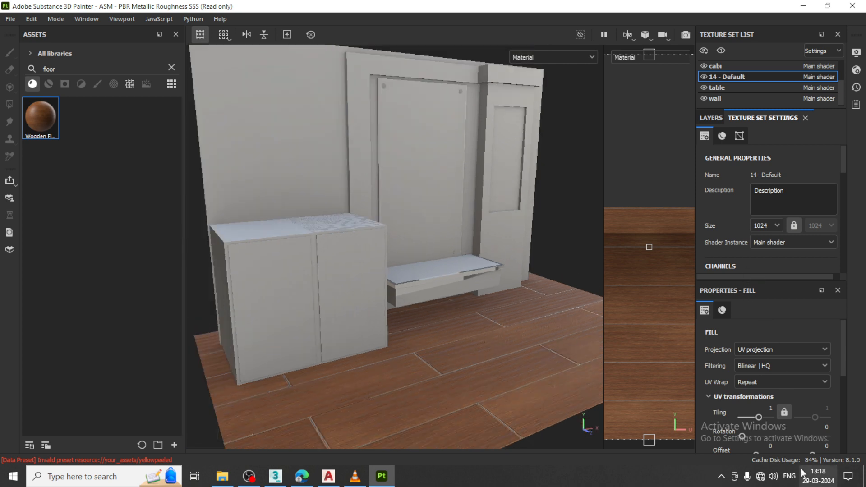
drag(758, 417, 760, 417)
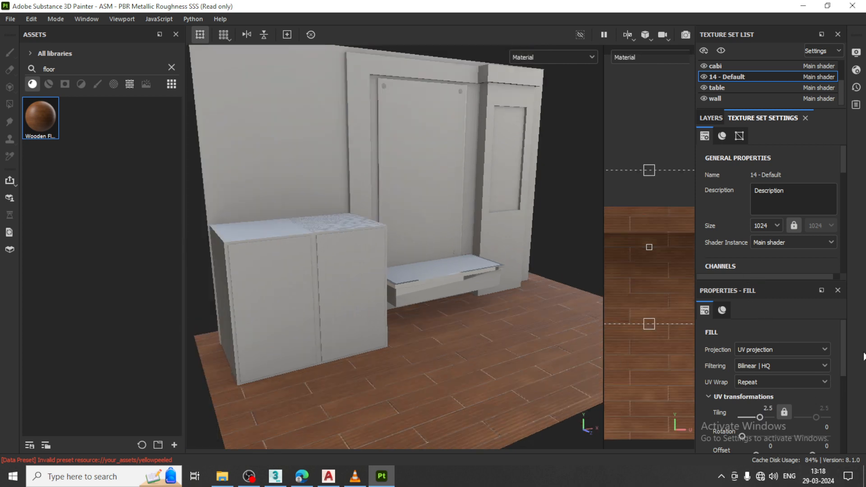
Step: Switch the floor fill's height, color and rough channels off and on one by one to compare their effect
scroll(775, 347, down, 5)
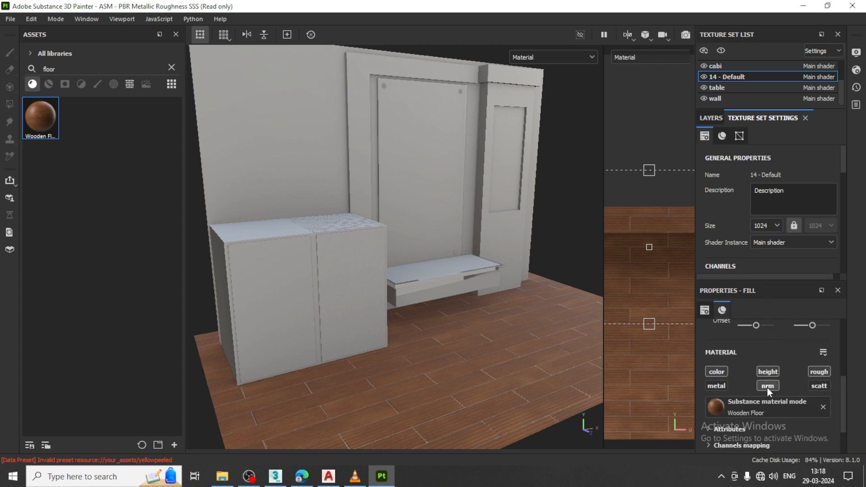
scroll(770, 412, up, 3)
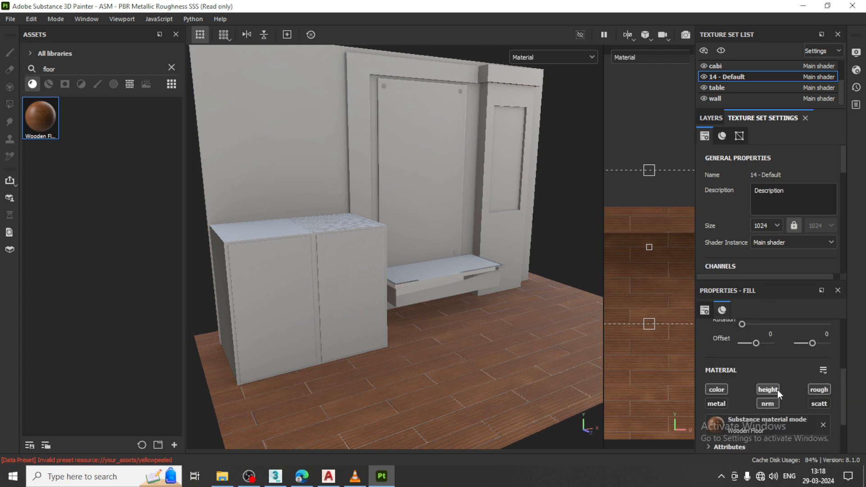
click(773, 393)
click(773, 393)
click(722, 389)
click(722, 389)
click(822, 390)
click(822, 391)
Step: Examine the Wooden Floor material's attributes and parameters, and inspect the floor together with the dressing unit
scroll(790, 385, down, 3)
click(712, 382)
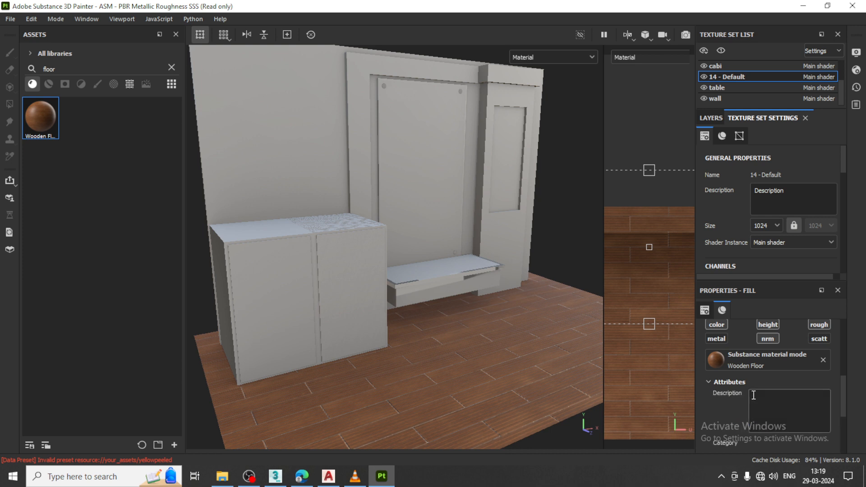
scroll(731, 392, down, 4)
scroll(459, 359, up, 5)
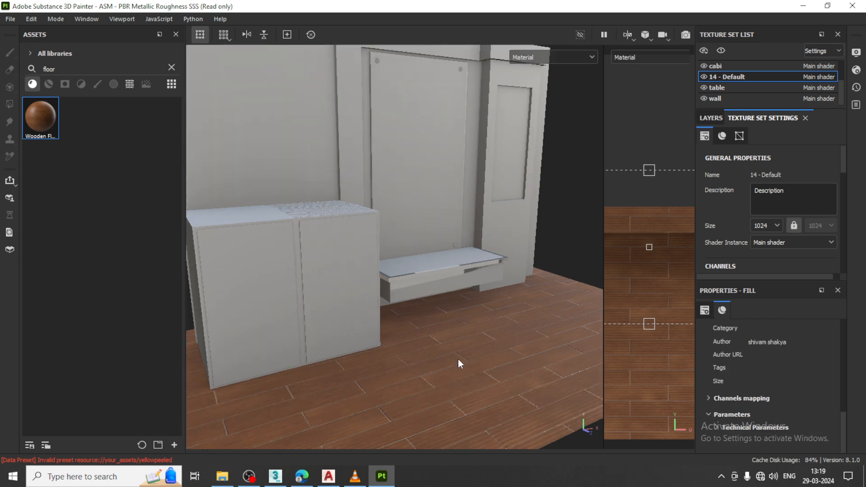
middle_drag(423, 299, 420, 315)
scroll(420, 315, up, 6)
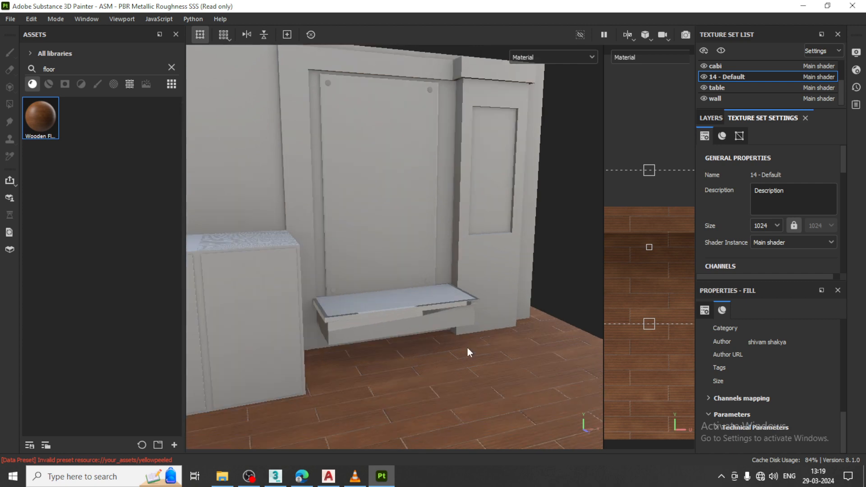
scroll(451, 331, down, 8)
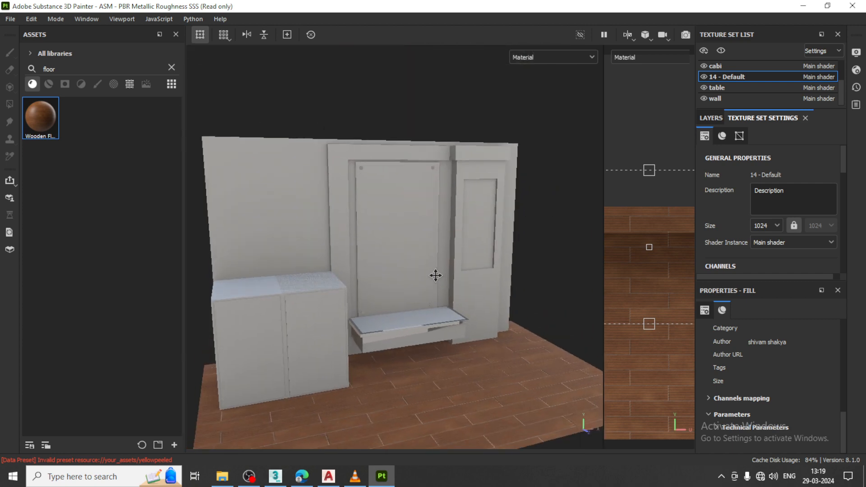
scroll(435, 275, up, 4)
scroll(731, 86, up, 3)
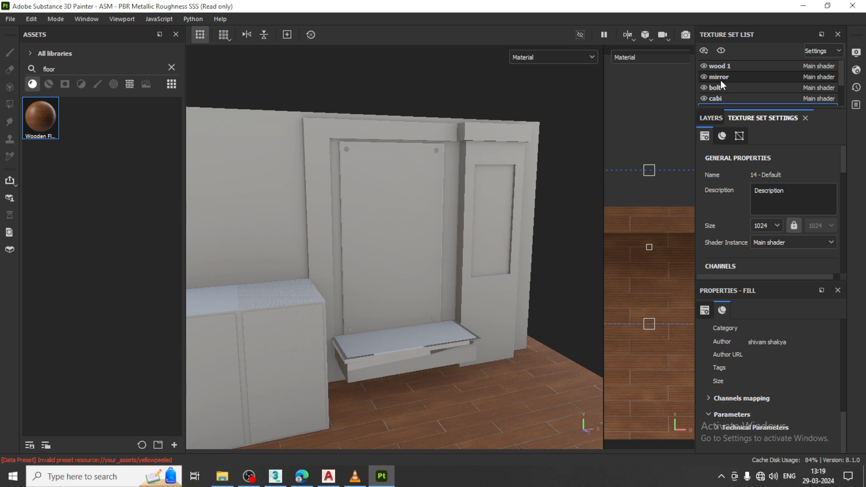
Step: Search the asset library for wall and try the Mortar Wall material on the model's wall
click(171, 67)
text(wall)
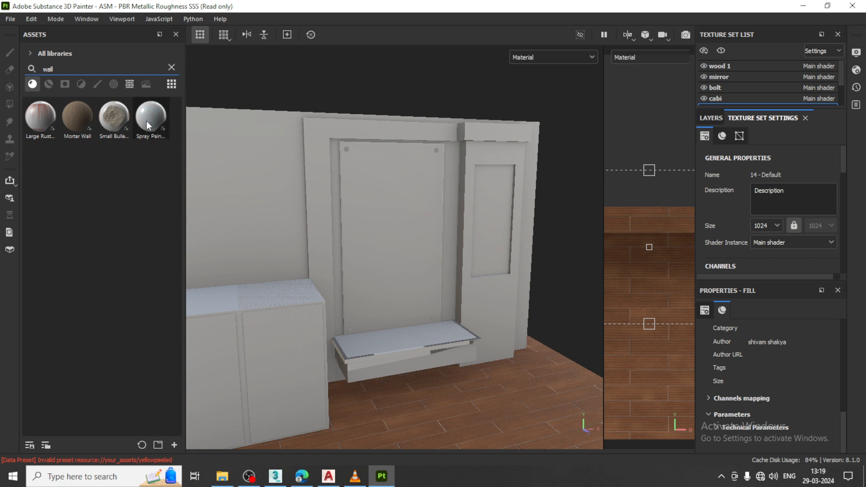
mouse_move(73, 120)
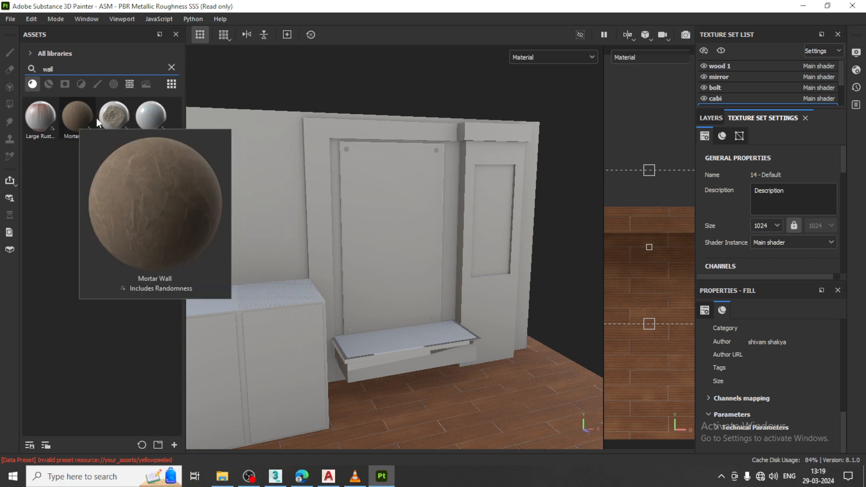
click(50, 84)
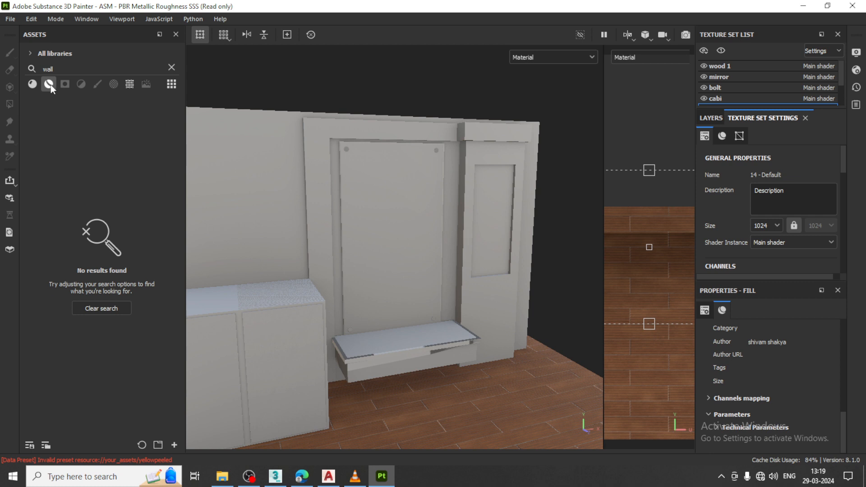
click(32, 84)
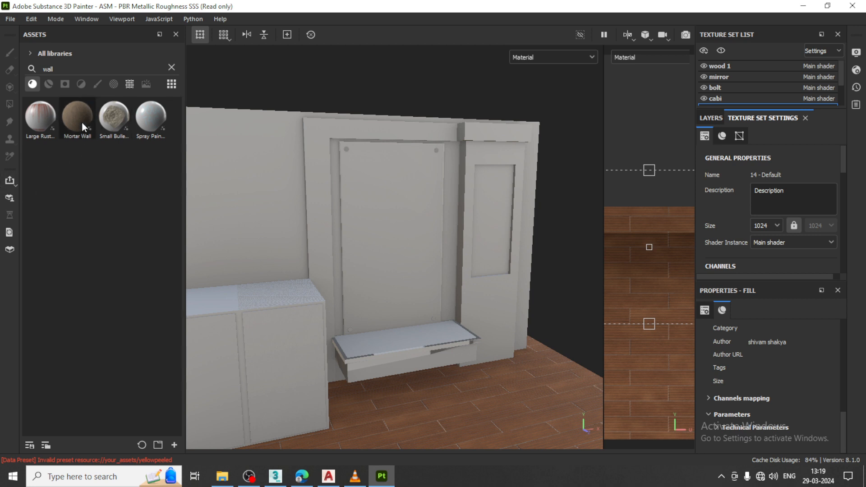
drag(82, 123, 240, 153)
Step: Clear the asset search and browse the full material library for a suitable wall finish
click(172, 67)
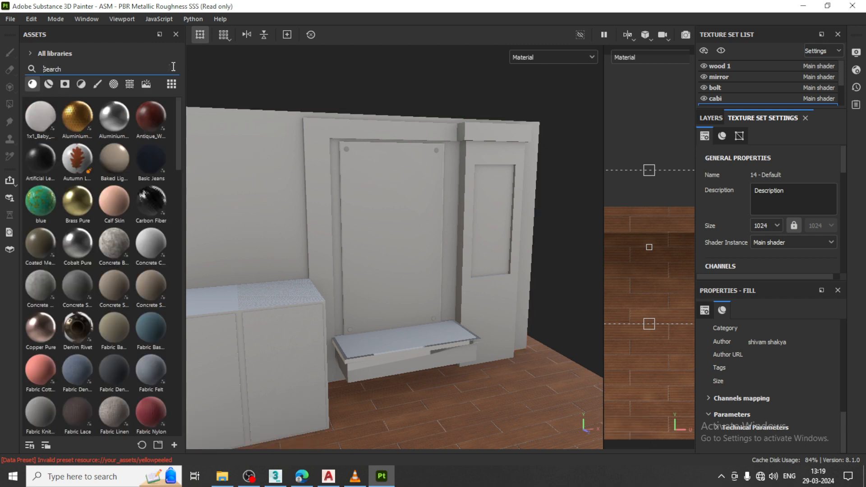
scroll(133, 264, down, 5)
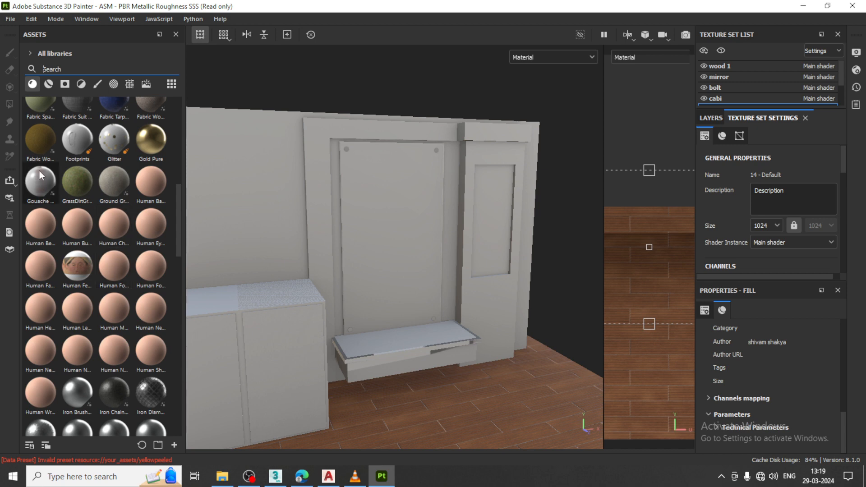
scroll(66, 231, down, 8)
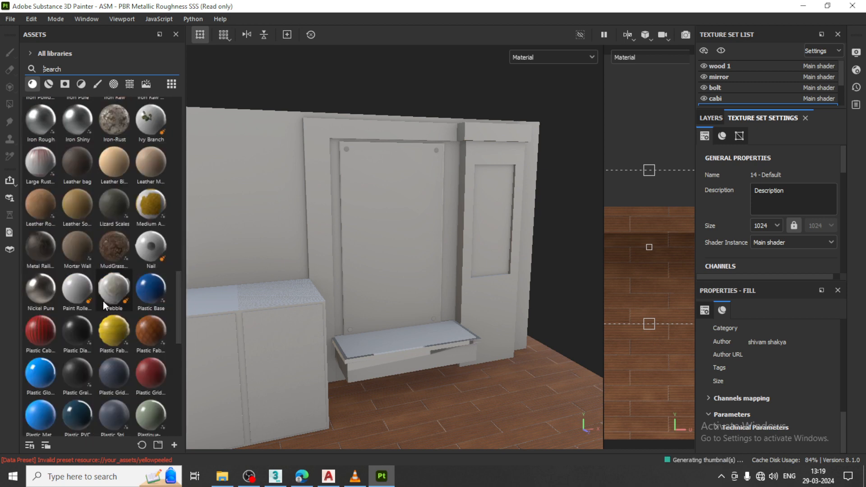
mouse_move(103, 303)
scroll(83, 278, down, 3)
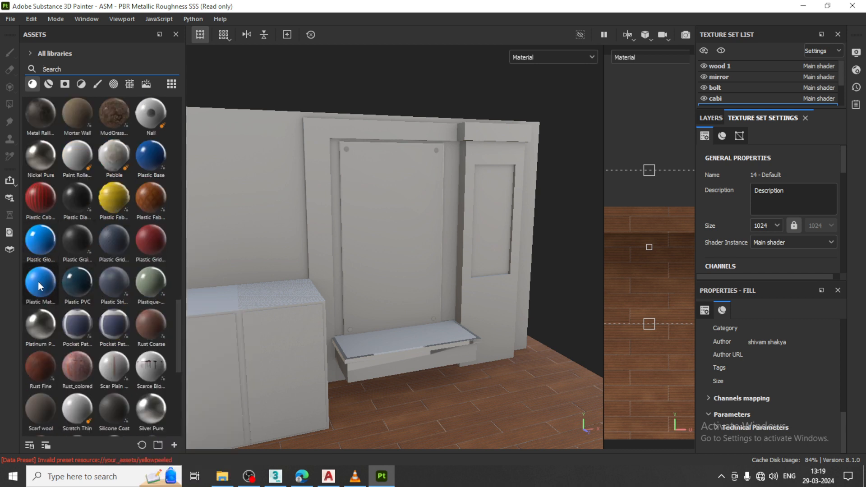
scroll(40, 271, down, 3)
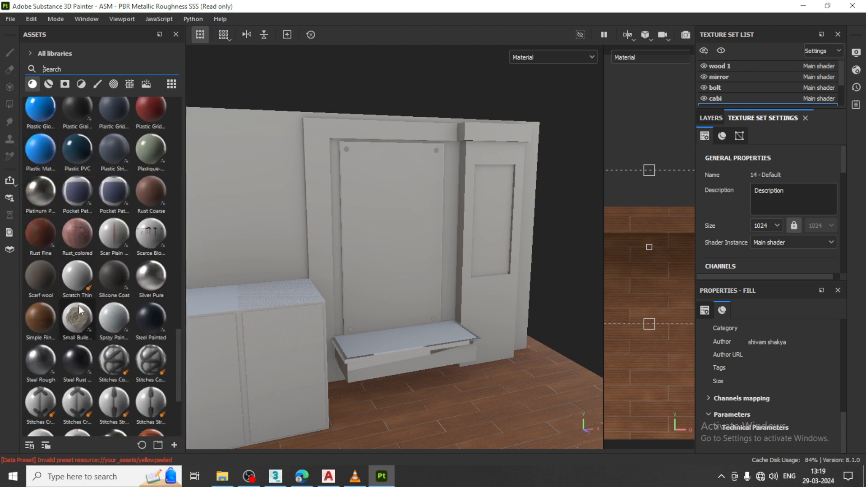
scroll(79, 309, down, 3)
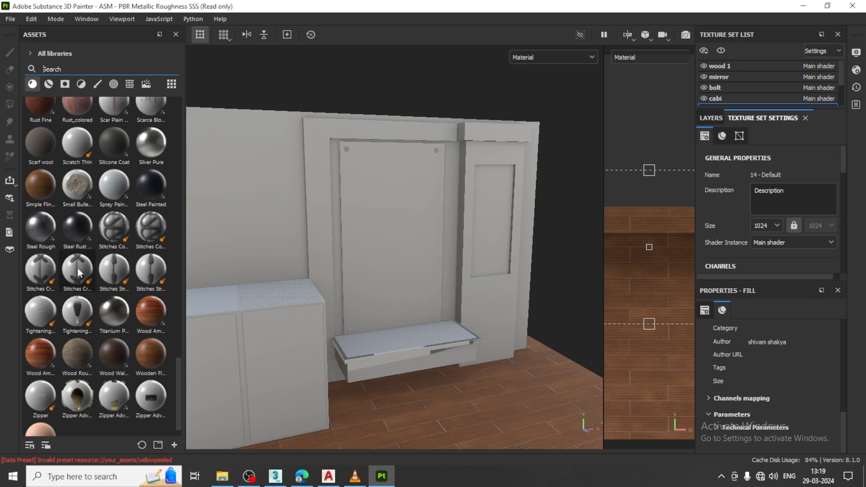
Step: Search the materials for "con" and compare the previews of the concrete materials
text(con)
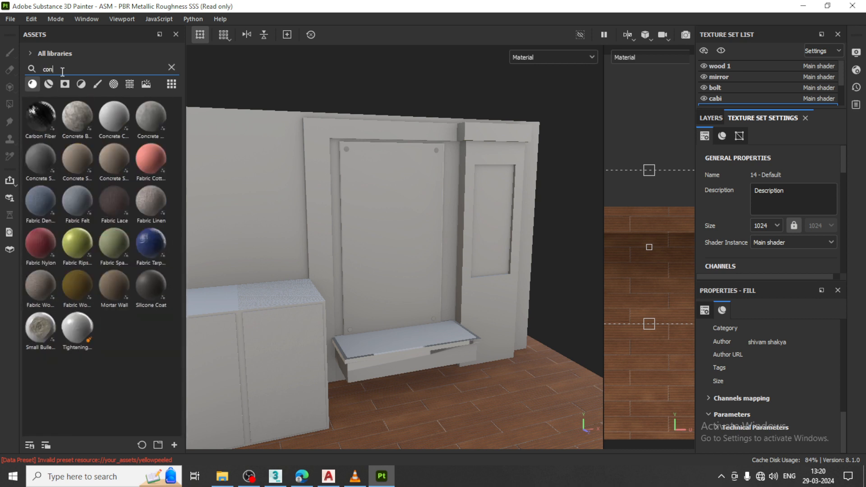
mouse_move(153, 115)
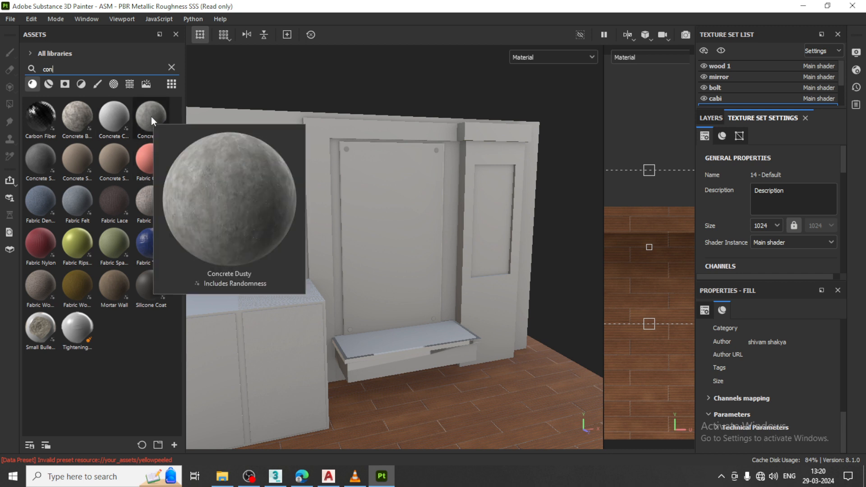
mouse_move(101, 117)
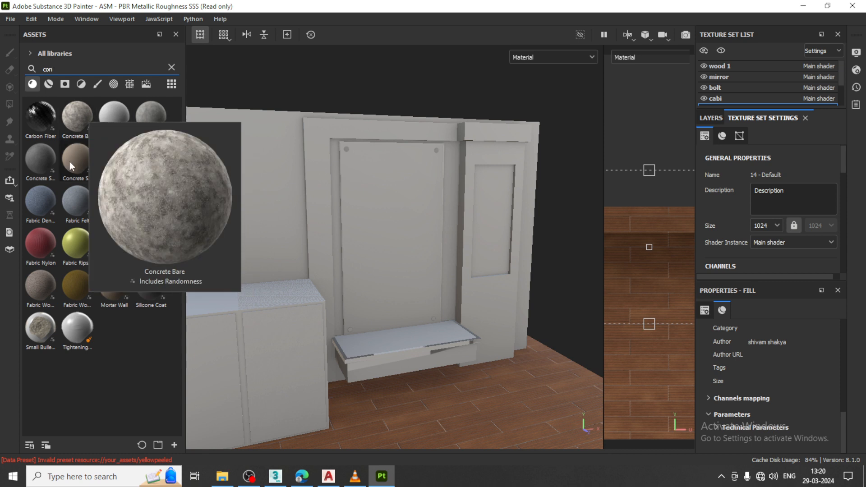
mouse_move(69, 162)
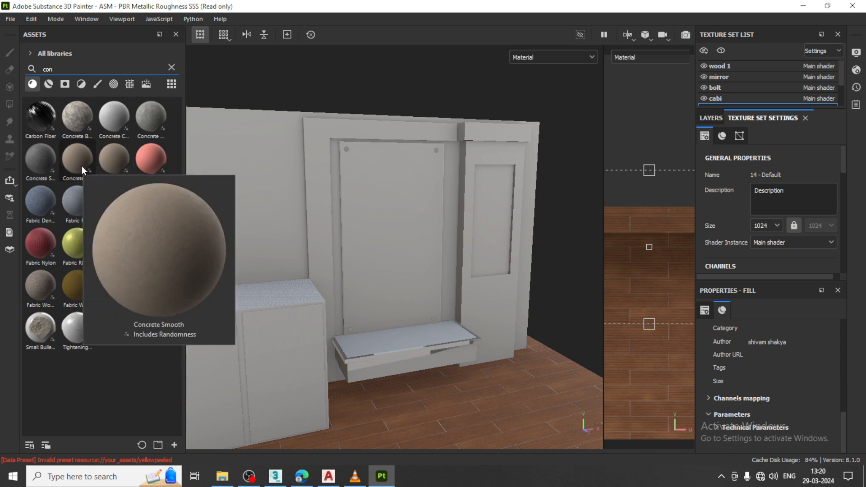
Step: Try the Concrete Dusty material on the wall and delete its layer
drag(148, 112, 274, 147)
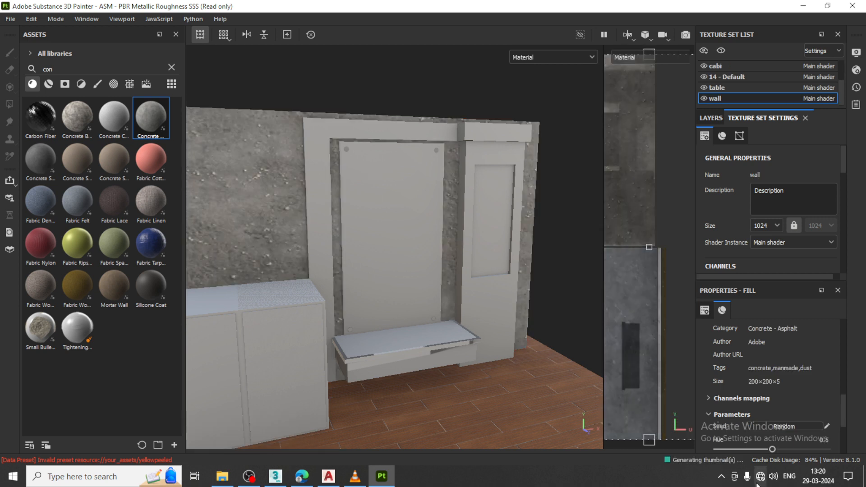
scroll(784, 399, up, 5)
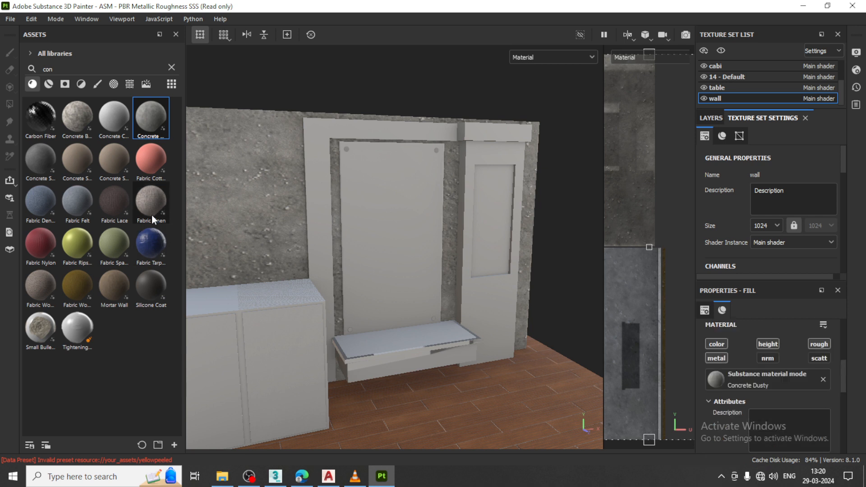
click(711, 117)
key(Delete)
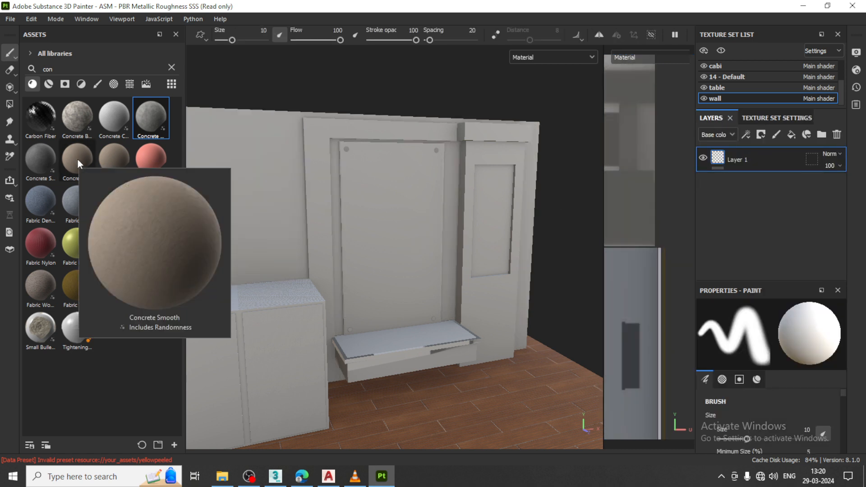
Step: Apply the Concrete Smooth material to the wall and set its fill tiling to 3
drag(78, 160, 245, 159)
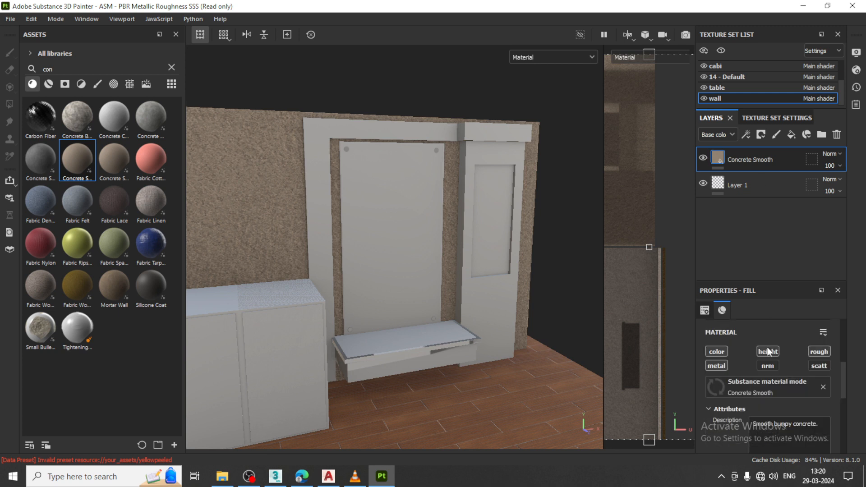
scroll(769, 352, up, 3)
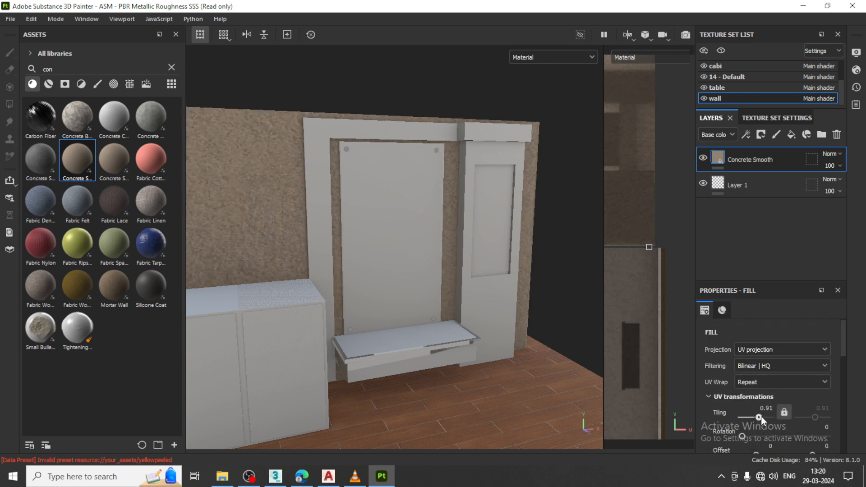
drag(760, 418, 761, 420)
double_click(767, 409)
text(3)
key(Return)
Step: Inspect the concrete wall texture up close around the mirror panel and cabinets
alt+drag(520, 310, 414, 239)
alt+middle_drag(414, 240, 418, 249)
alt+drag(417, 249, 424, 272)
scroll(424, 271, up, 5)
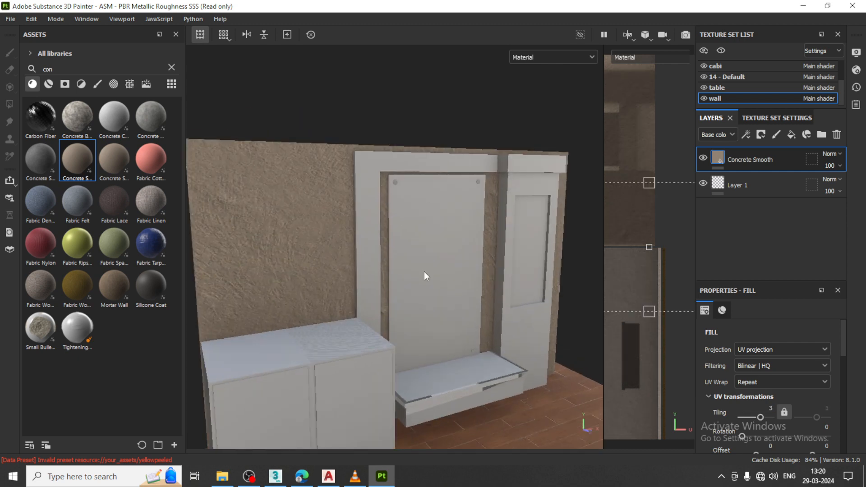
alt+middle_drag(418, 262, 397, 256)
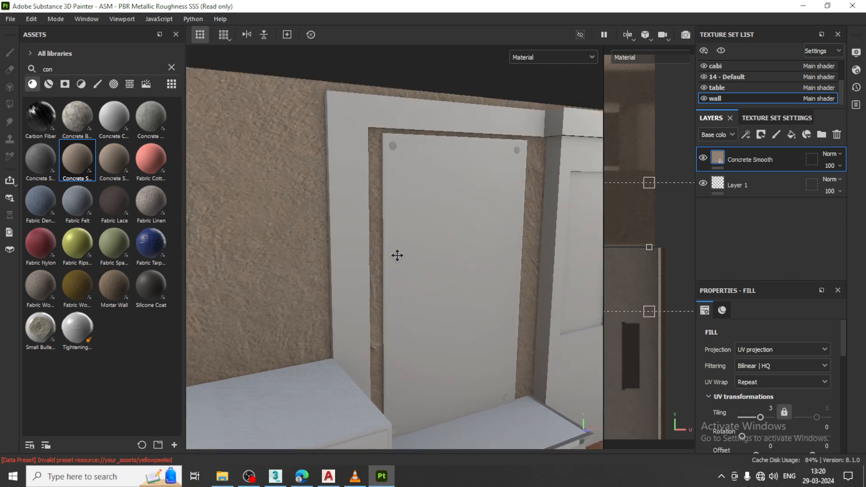
alt+drag(398, 255, 459, 269)
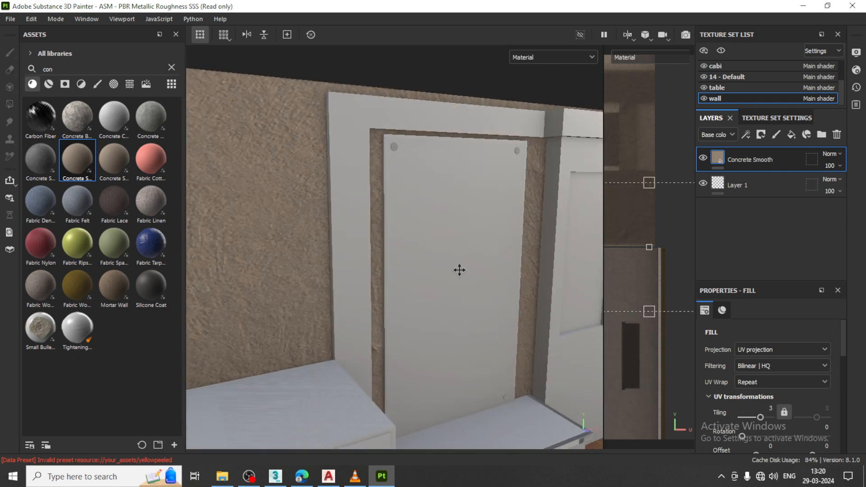
alt+middle_drag(458, 268, 439, 268)
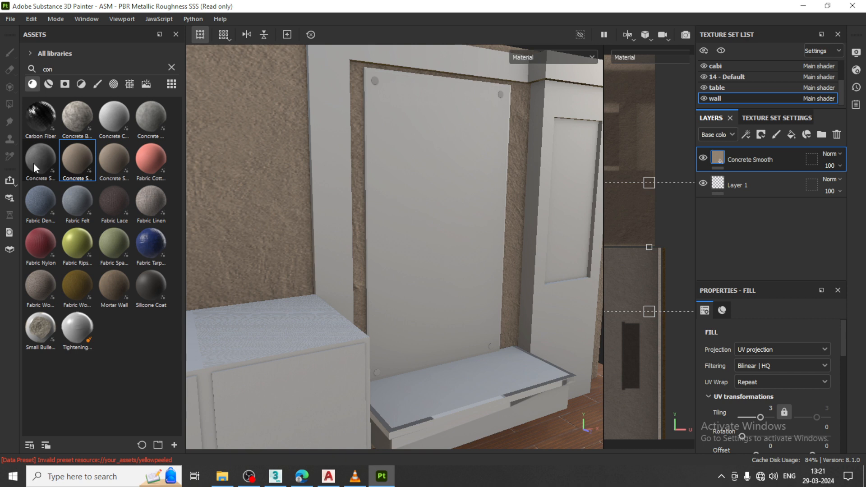
Step: Look through the matching smart materials and apply stylized_plastic_orange_scratches to the wall
click(49, 84)
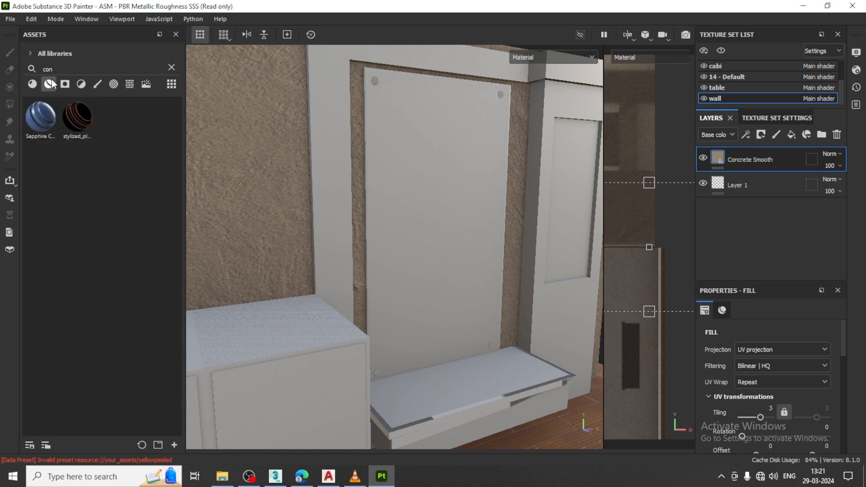
mouse_move(49, 119)
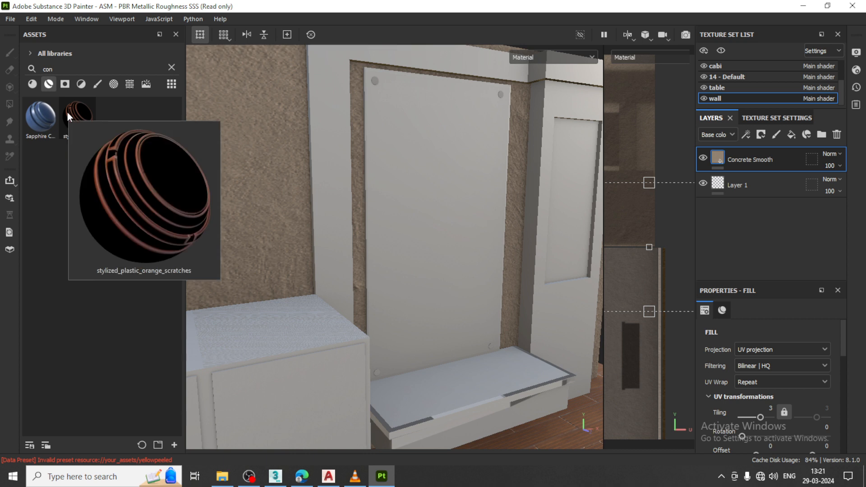
drag(66, 113, 264, 116)
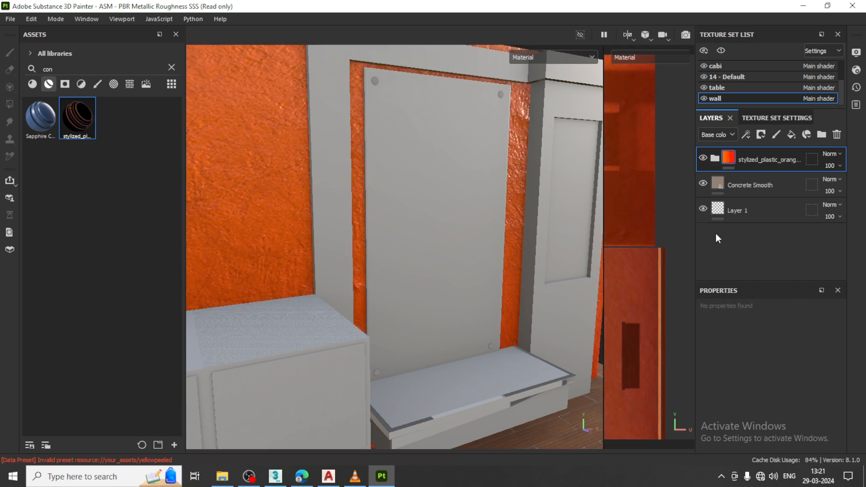
Step: Add a black mask with an empty generator to the wall's orange smart material
click(761, 135)
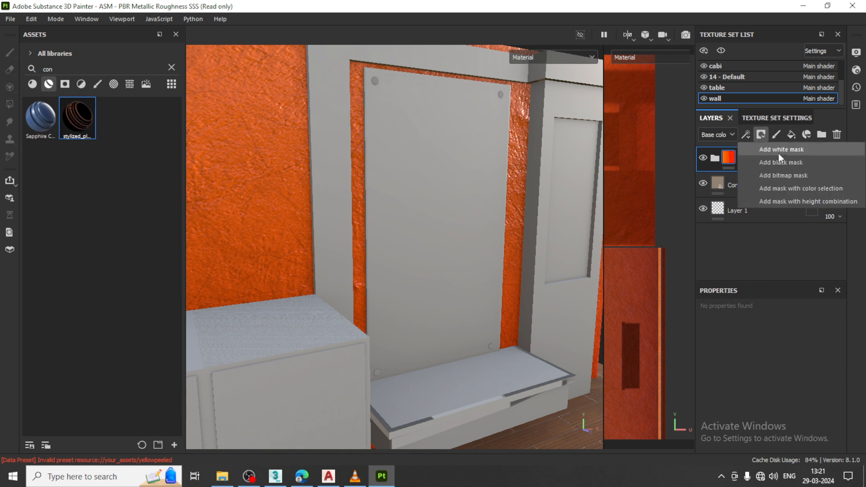
click(785, 162)
click(746, 134)
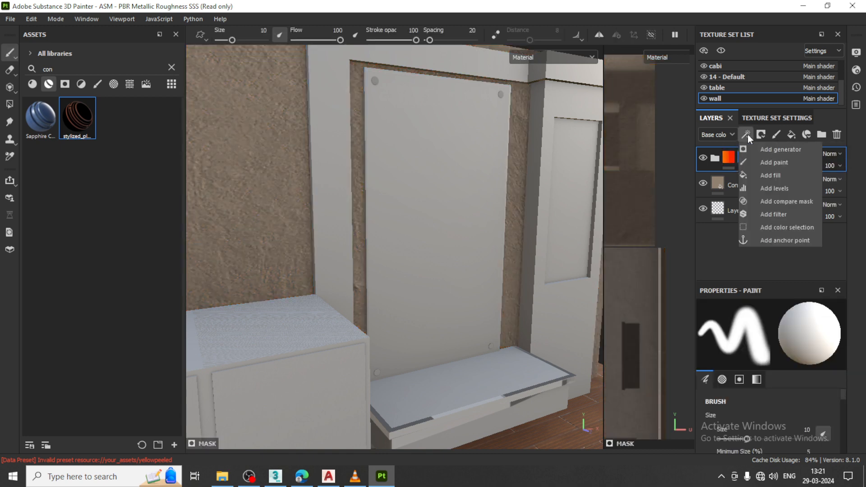
click(778, 152)
Step: Try the Metal Edge Wear generator on the orange smart material's mask and undo it
click(776, 341)
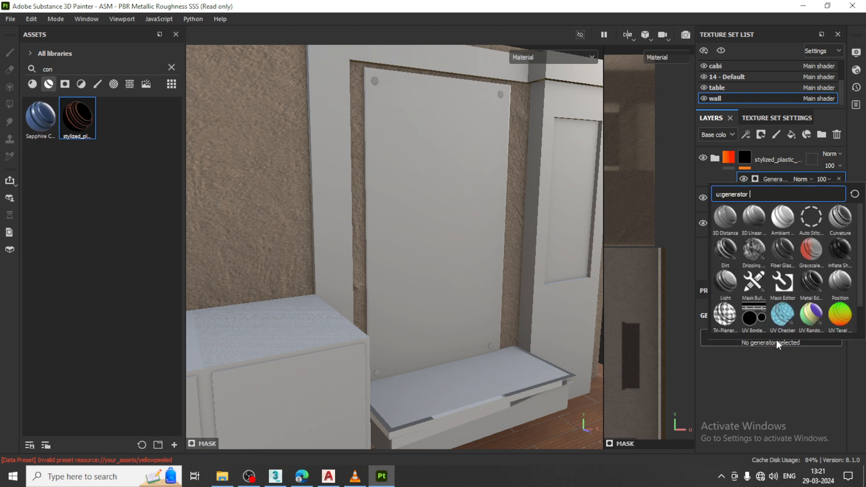
click(813, 279)
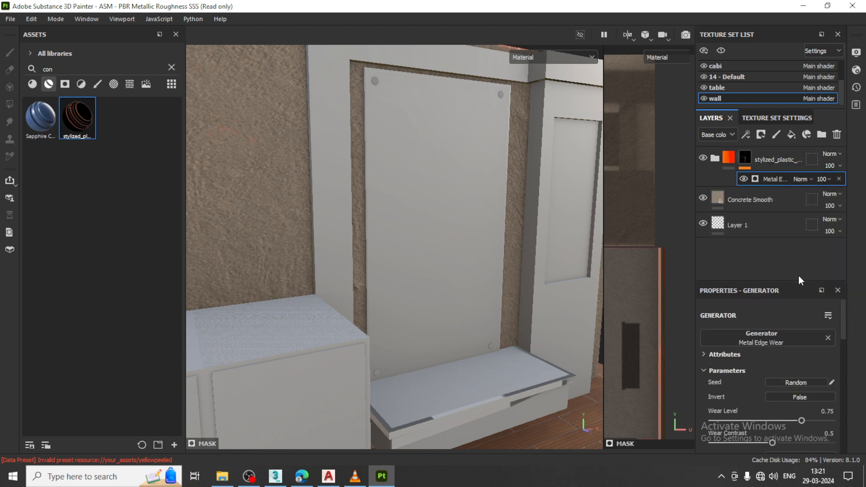
key(ctrl+z)
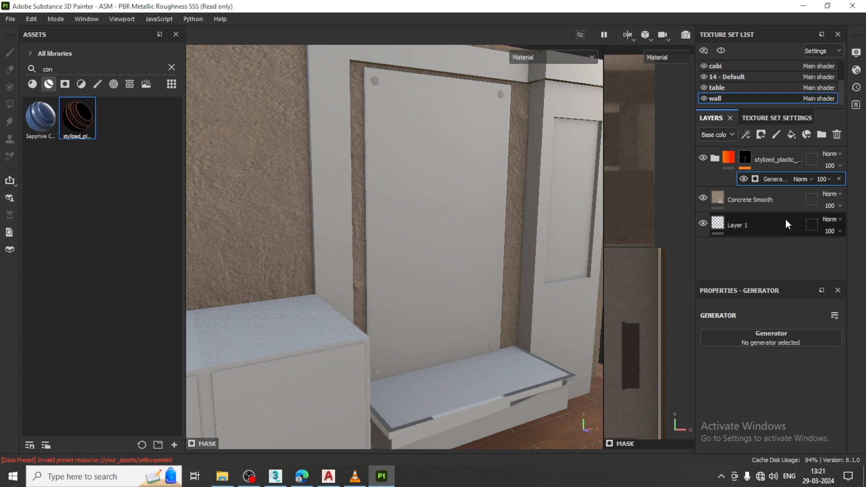
Step: Assign the Dirt generator to the orange smart material's mask and set its Dirt Level to 0.27
click(796, 335)
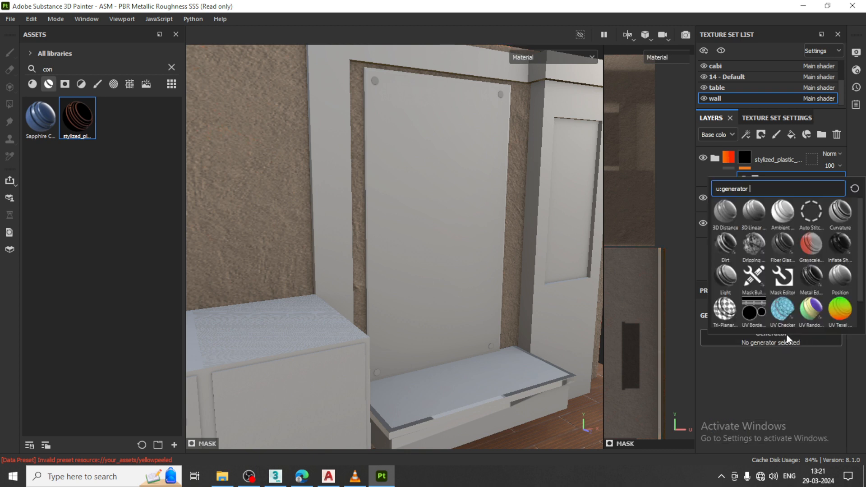
click(725, 243)
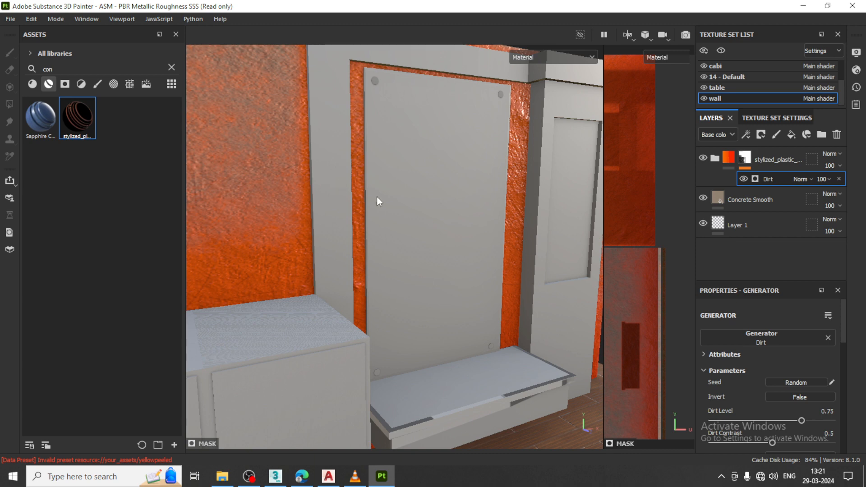
scroll(377, 197, down, 1)
drag(797, 418, 744, 418)
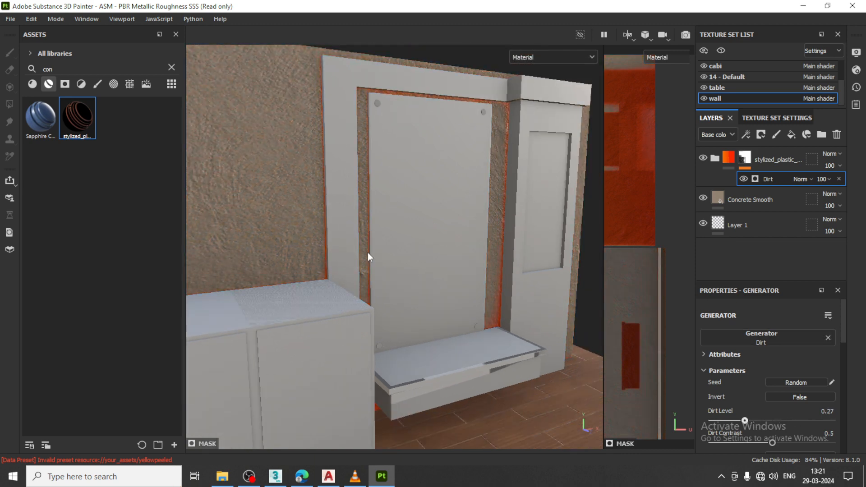
scroll(367, 253, down, 2)
mouse_move(396, 273)
alt+mouse_down()
mouse_move(434, 262)
mouse_move(394, 263)
alt+mouse_up()
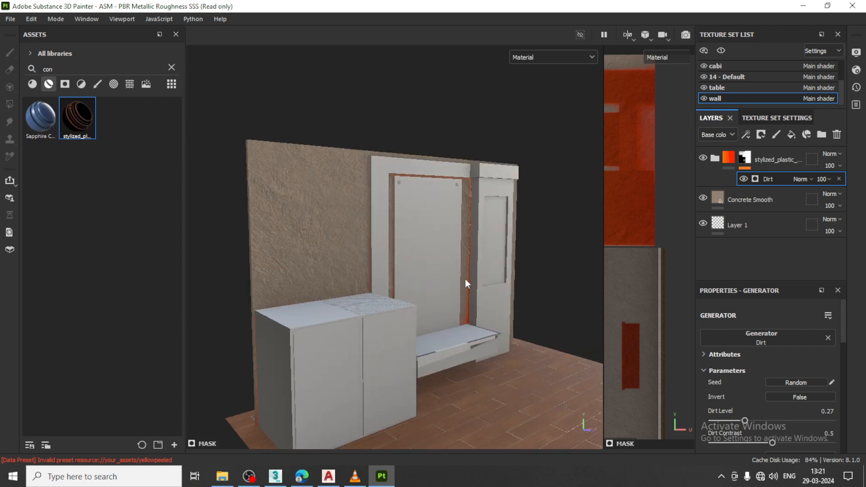
Step: Undo the Dirt generator assignment and its level change on the wall's orange smart material mask
scroll(465, 279, up, 2)
key(ctrl+z)
key(ctrl+z)
key(ctrl+z)
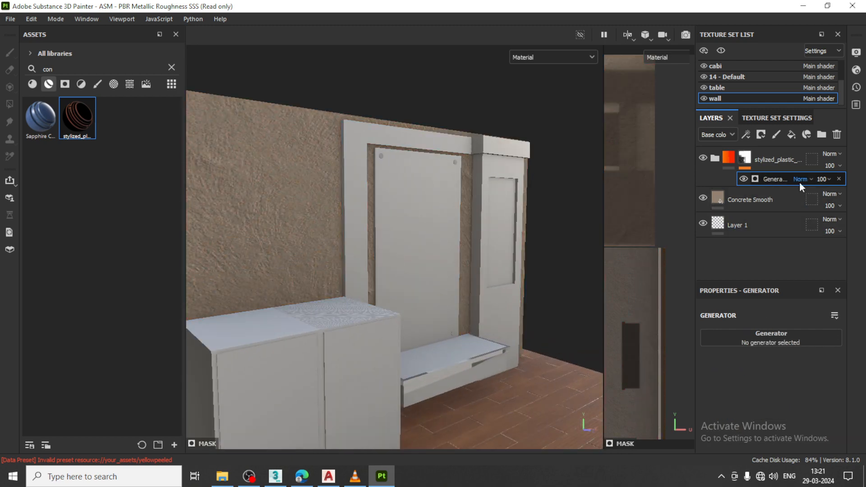
Step: Add a generator to the orange smart material's mask and assign Metal Edge Wear to it
click(749, 136)
click(771, 150)
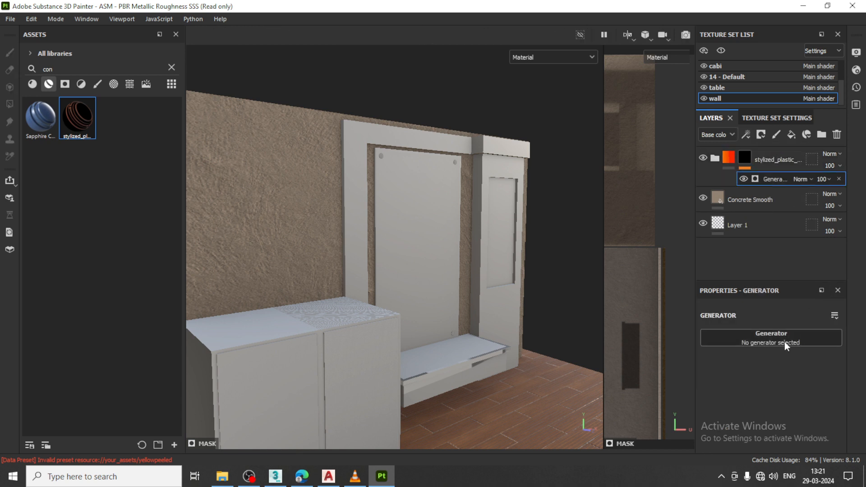
click(784, 342)
click(815, 286)
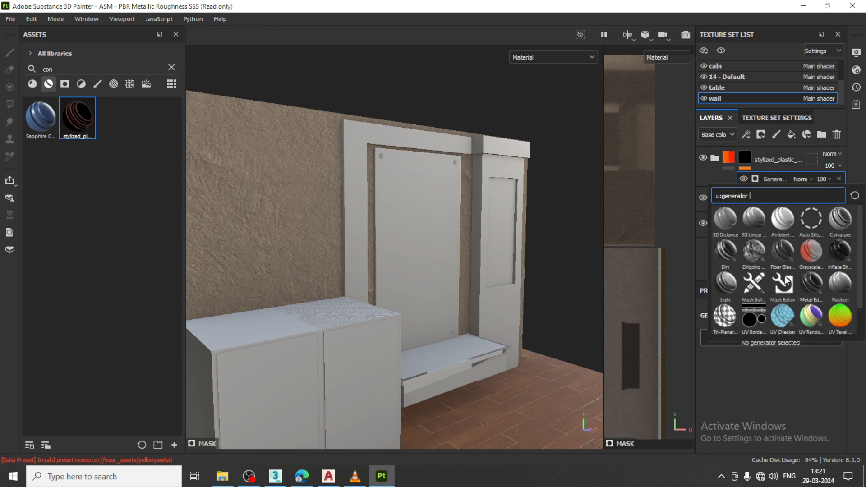
alt+middle_drag(226, 244, 365, 252)
scroll(433, 219, down, 2)
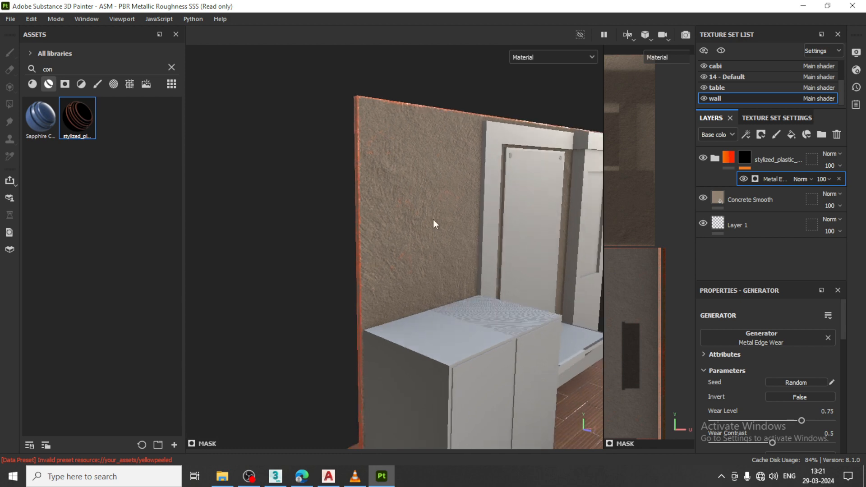
Step: Set the Wear Level of the wall mask's Metal Edge Wear generator to 0.8
alt+drag(532, 222, 441, 230)
scroll(350, 232, up, 3)
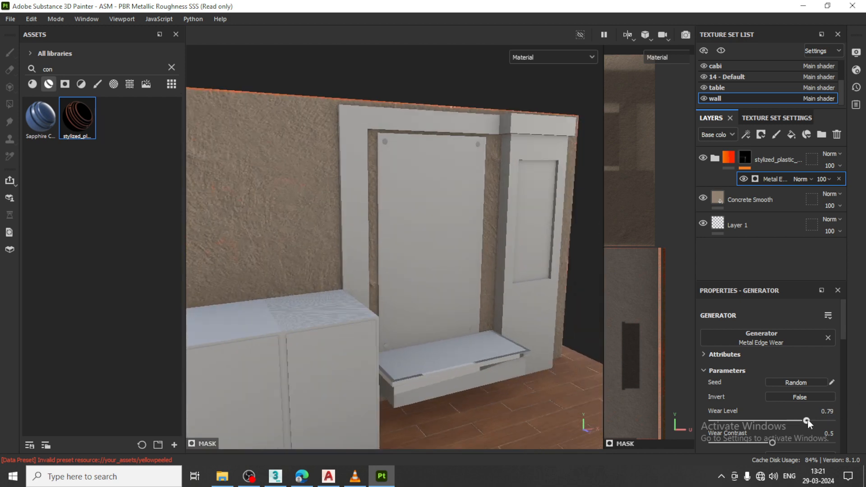
mouse_move(806, 420)
mouse_down()
mouse_move(820, 421)
mouse_move(807, 421)
mouse_up()
alt+drag(410, 327, 497, 341)
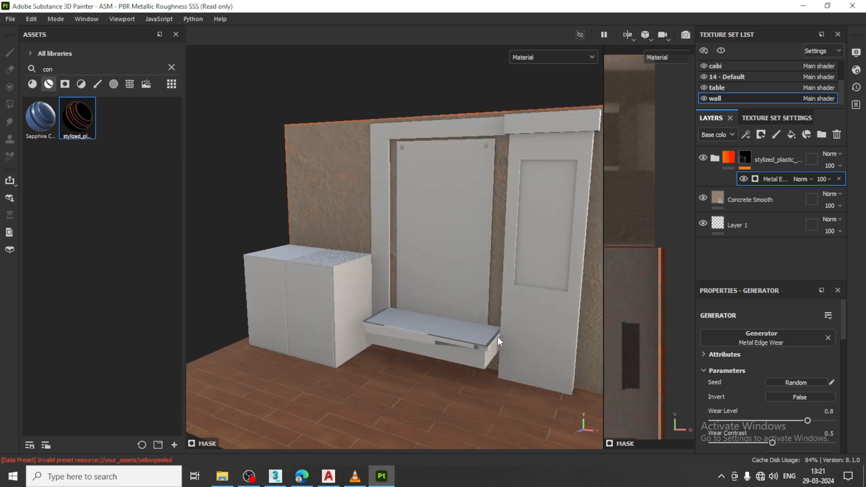
Step: Search the base materials for wood and apply Antique_Wood to the dressing unit's frame and tall cabinet panel
alt+middle_drag(497, 341, 461, 313)
scroll(483, 310, up, 3)
click(32, 84)
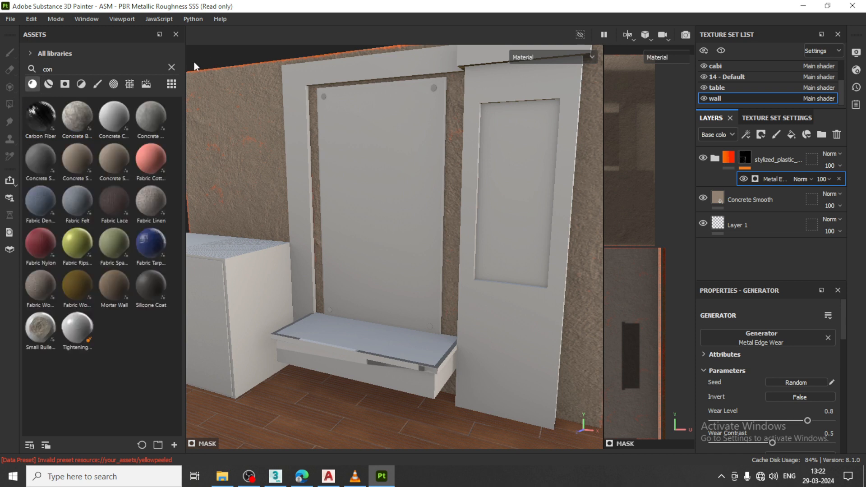
click(171, 67)
text(wood)
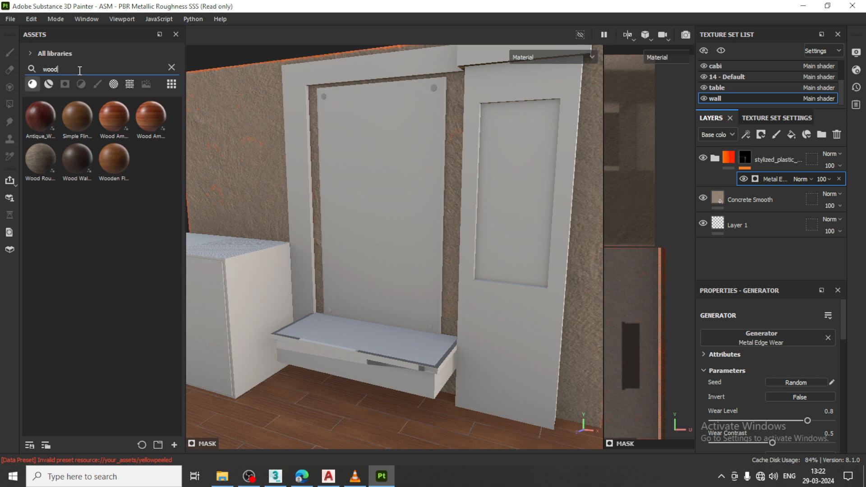
mouse_move(80, 161)
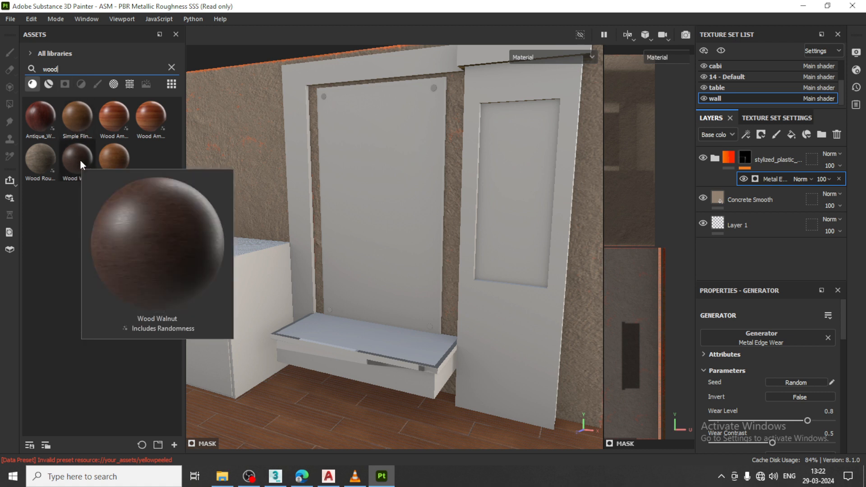
mouse_move(44, 114)
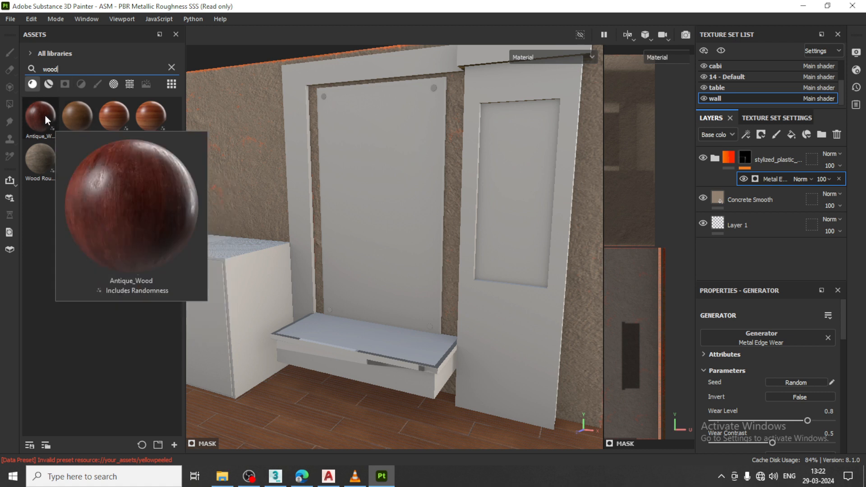
drag(44, 115, 512, 342)
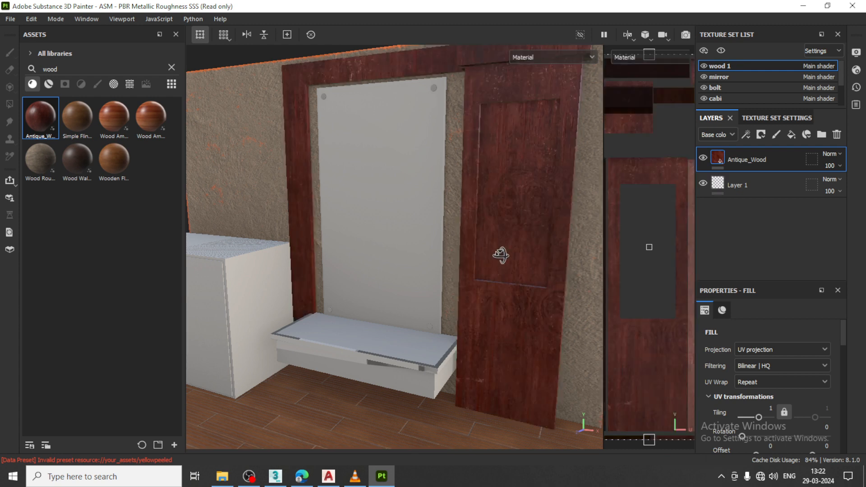
Step: Set the UV tiling of the Antique_Wood fill layer to 3
alt+drag(498, 253, 528, 248)
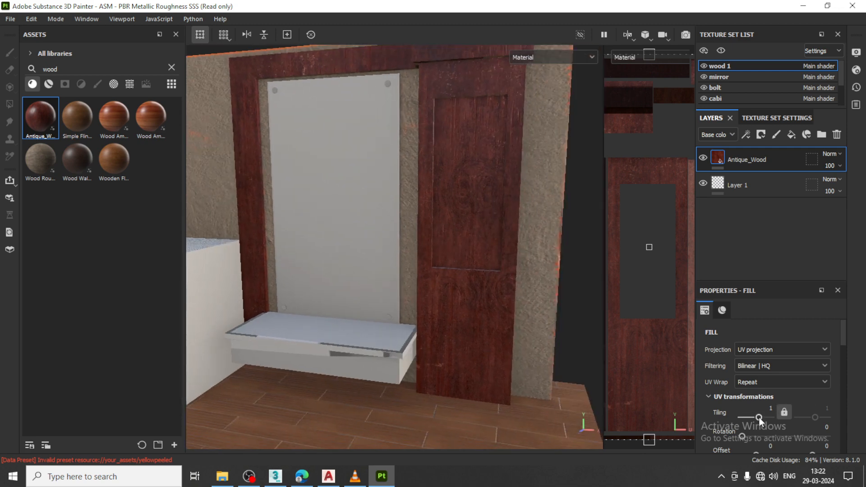
drag(760, 418, 764, 418)
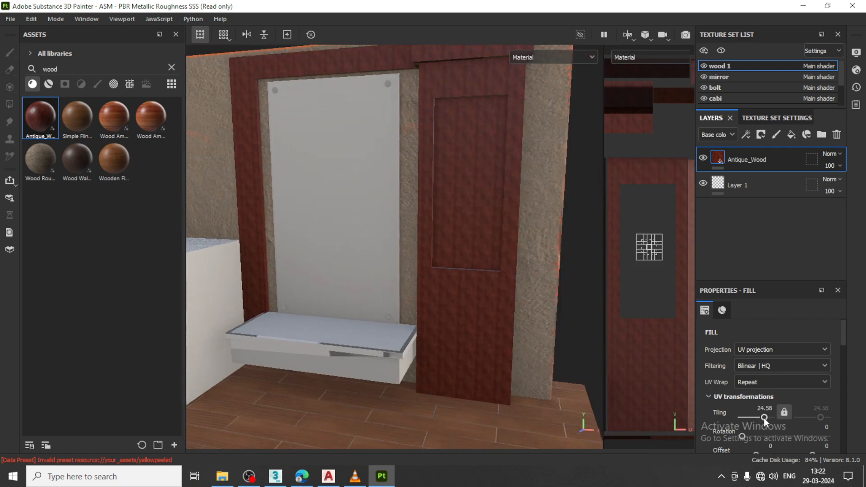
key(ctrl+z)
click(771, 409)
text(3)
key(Return)
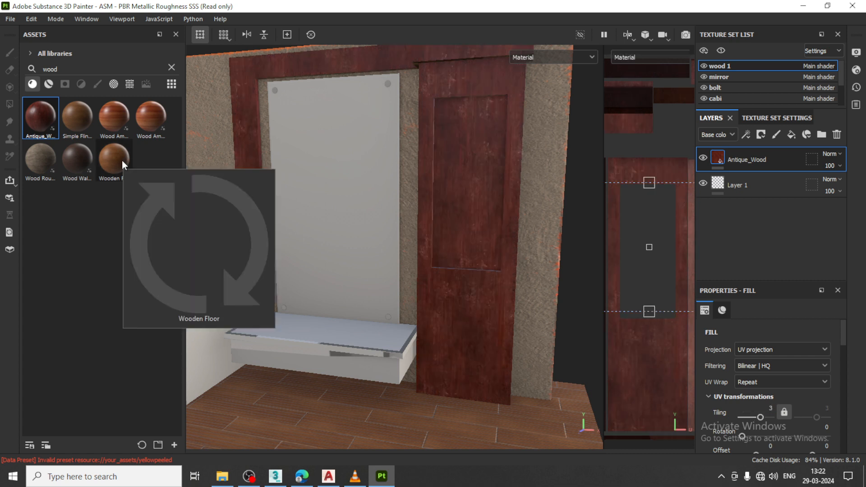
Step: Apply the Wood American Cherry material over Antique_Wood on the wood 1 set and give it a black mask
mouse_move(110, 121)
drag(110, 121, 495, 231)
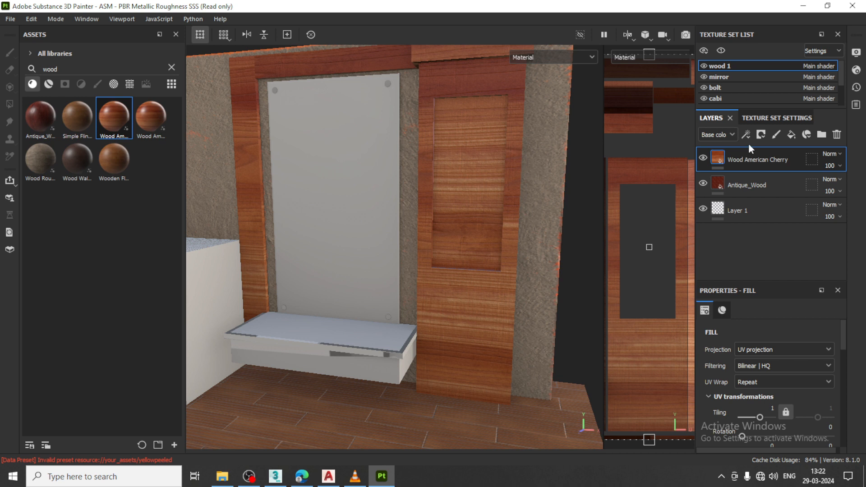
click(761, 133)
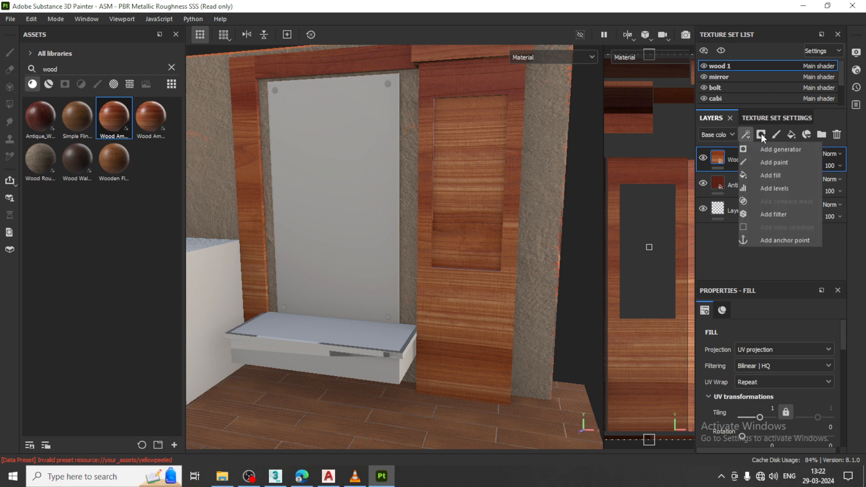
click(747, 136)
click(747, 136)
click(762, 135)
click(778, 163)
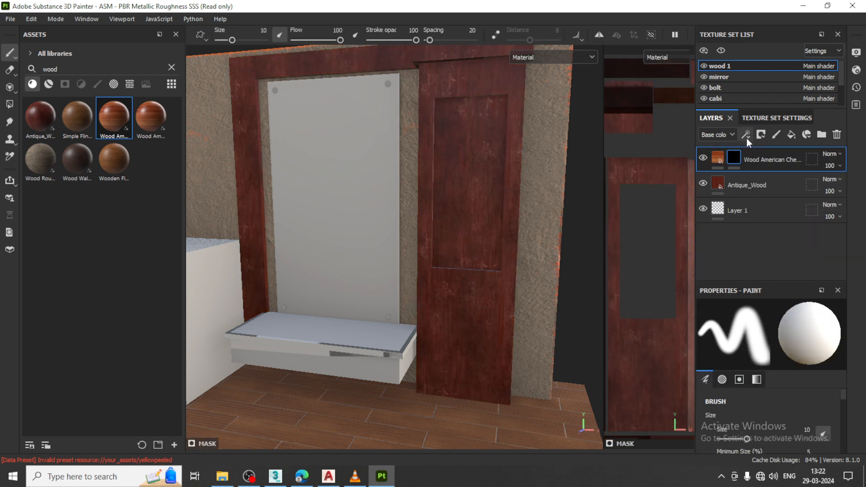
Step: Add a Metal Edge Wear generator to the Wood American Cherry mask and set its Wear Level to 0.79
click(747, 137)
click(761, 150)
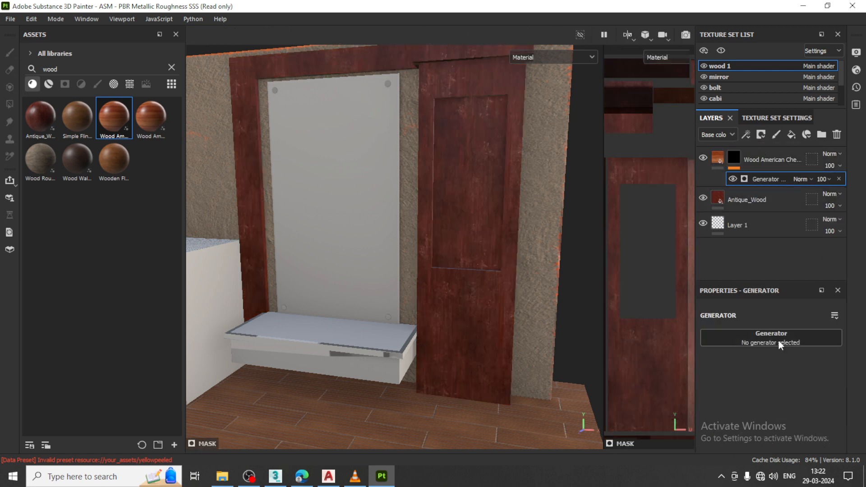
click(779, 342)
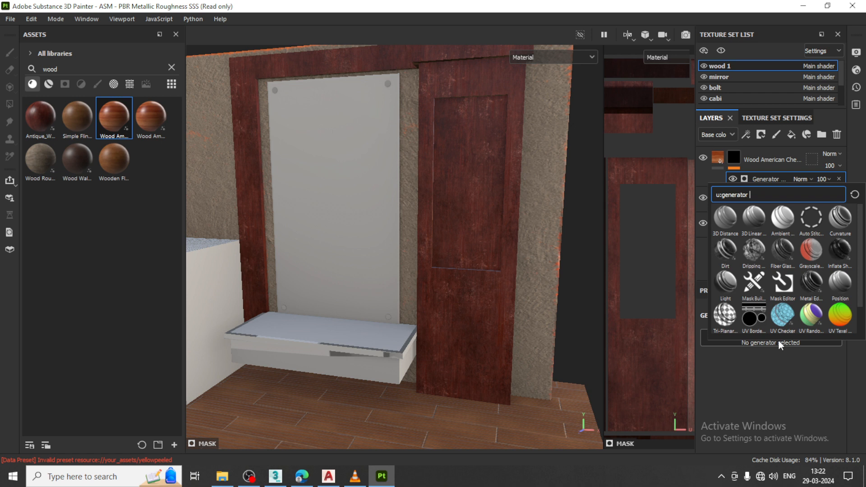
click(812, 279)
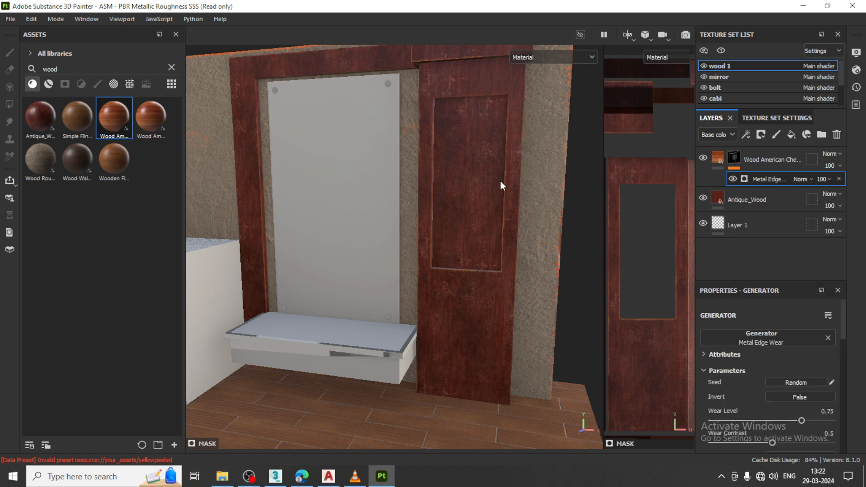
click(813, 420)
alt+drag(513, 317, 483, 280)
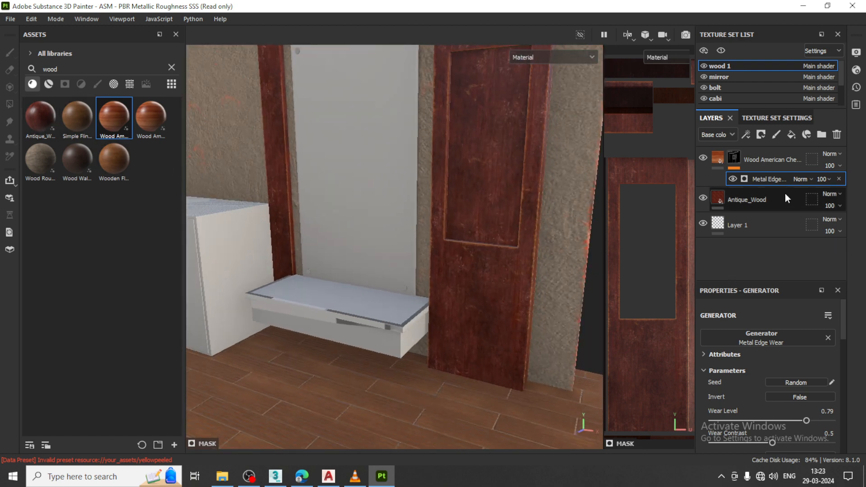
Step: Group the Wood American Cherry and Antique_Wood layers into one folder and collapse it
click(768, 161)
ctrl+click(760, 199)
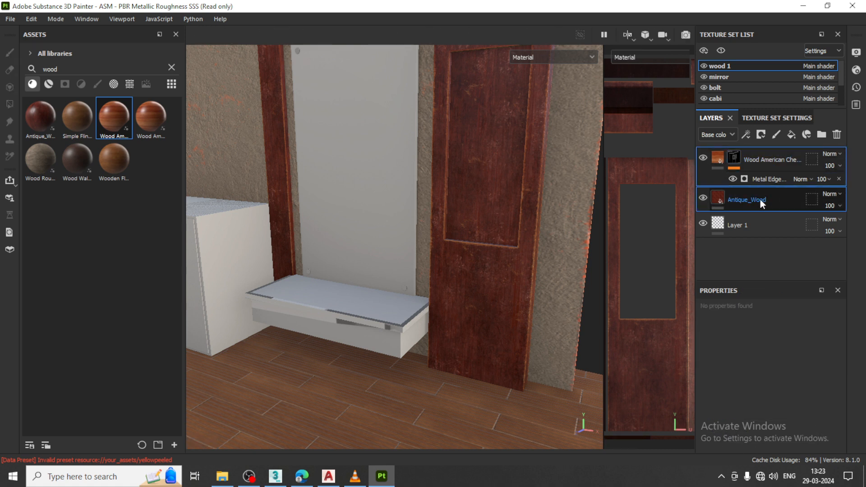
right_click(760, 200)
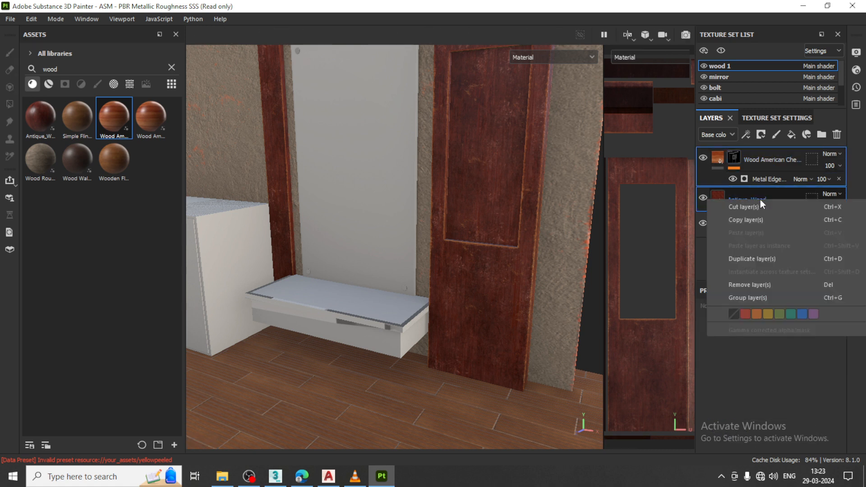
click(775, 298)
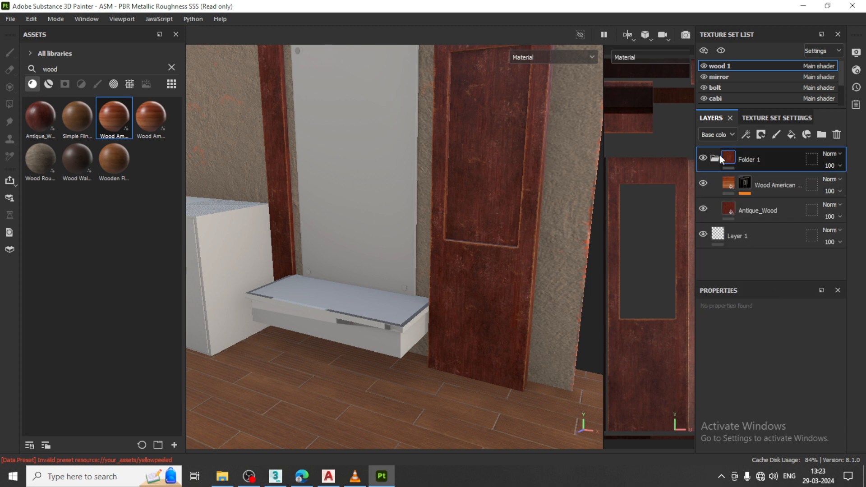
click(719, 156)
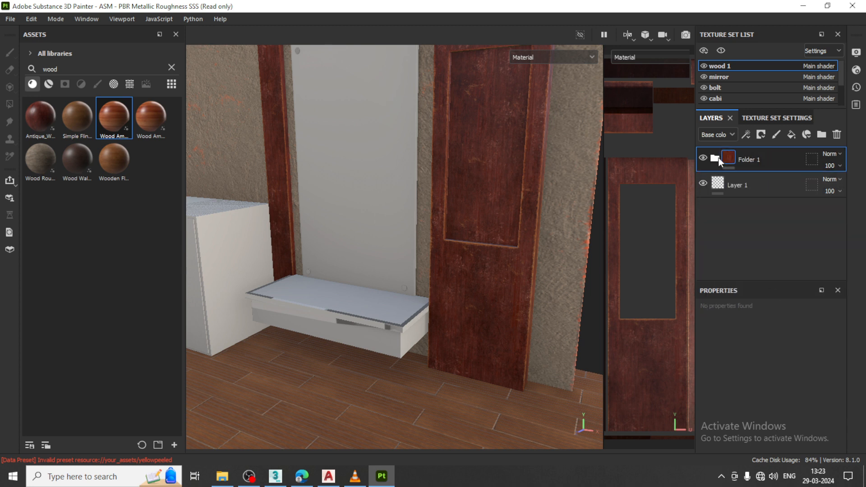
Step: Instantiate the wood layer folder across texture sets, with only the table set selected
right_click(764, 162)
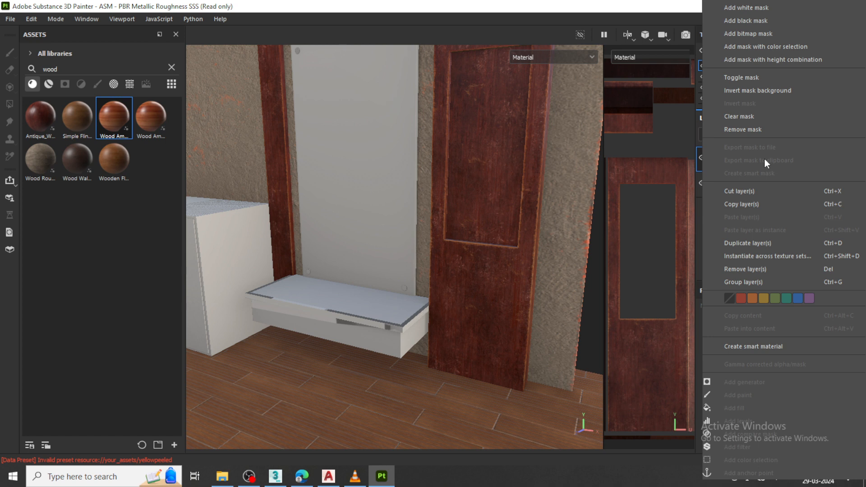
click(811, 255)
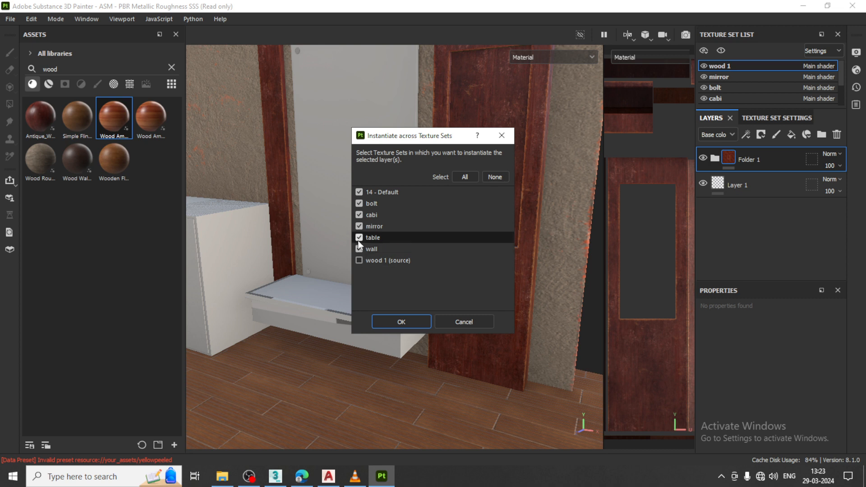
click(500, 179)
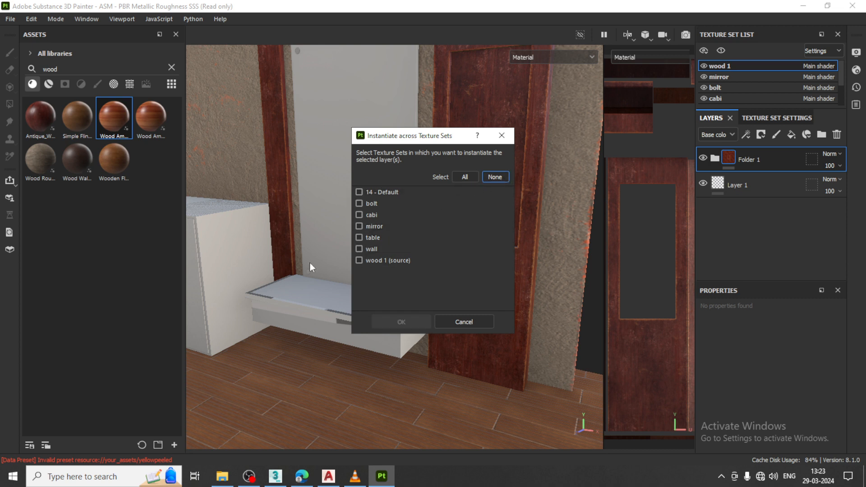
click(359, 238)
click(401, 321)
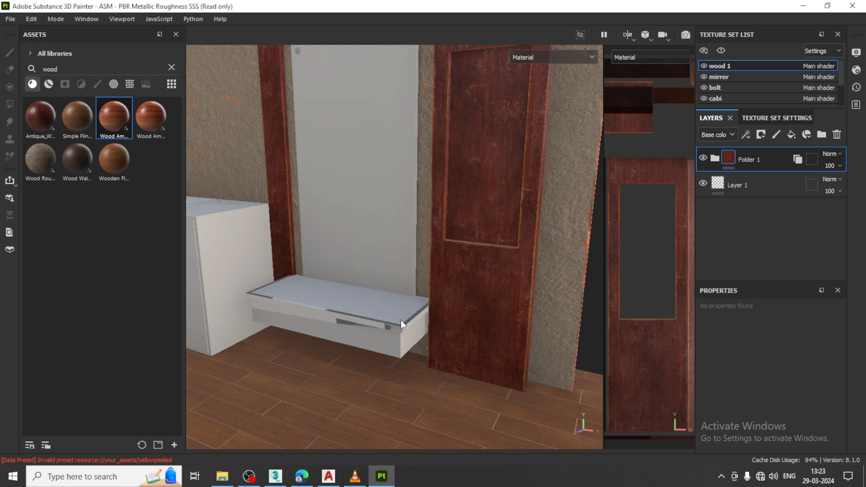
Step: Examine the wood finish on the bench and the untextured cabinet beside it from several angles
alt+drag(372, 334, 445, 337)
scroll(446, 334, down, 2)
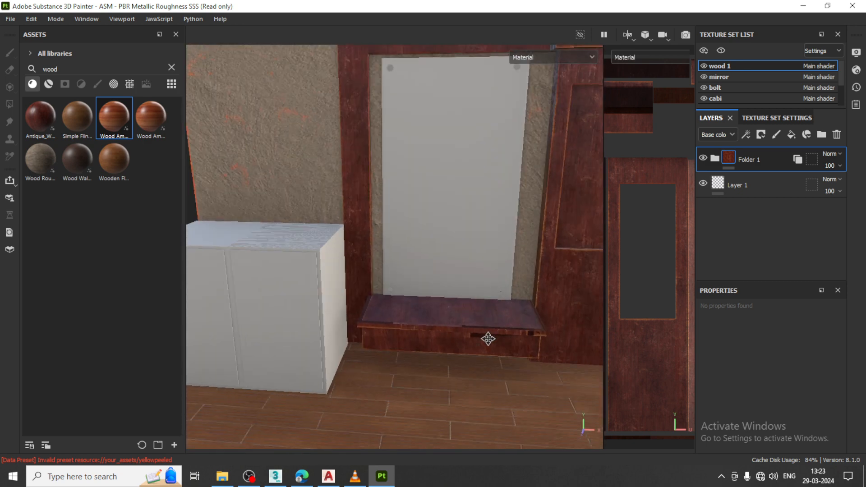
alt+middle_drag(487, 338, 448, 332)
mouse_move(448, 332)
alt+mouse_down()
mouse_move(433, 329)
mouse_move(453, 334)
alt+mouse_up()
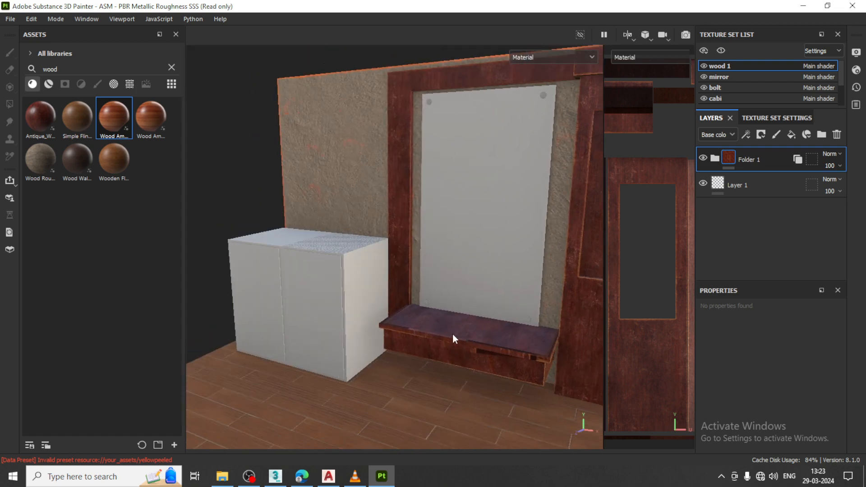
alt+middle_drag(453, 334, 448, 299)
alt+drag(447, 299, 545, 300)
alt+middle_drag(545, 300, 449, 285)
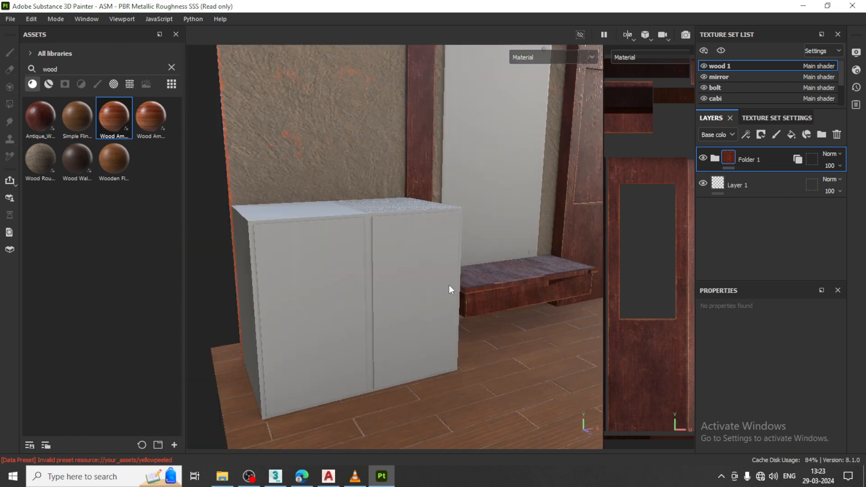
alt+drag(449, 286, 427, 272)
alt+middle_drag(427, 272, 428, 277)
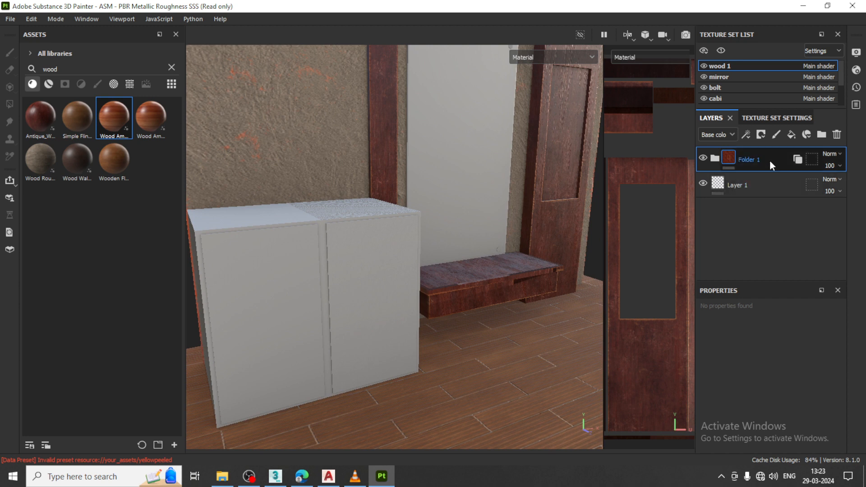
Step: Instantiate the wood layer folder across texture sets, with only the cabi set selected
right_click(769, 161)
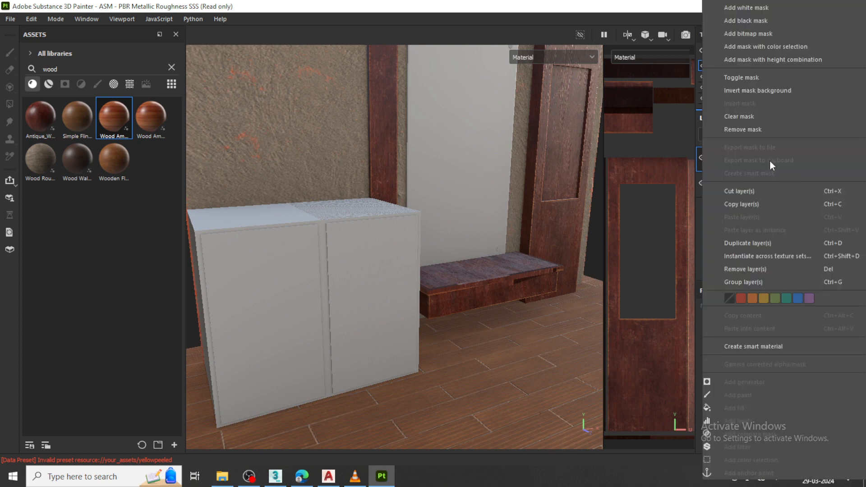
click(799, 256)
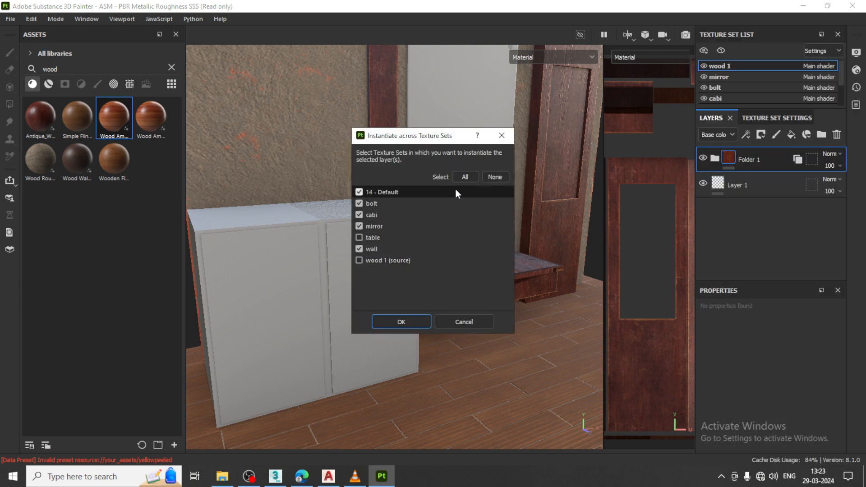
click(494, 177)
click(360, 216)
click(399, 321)
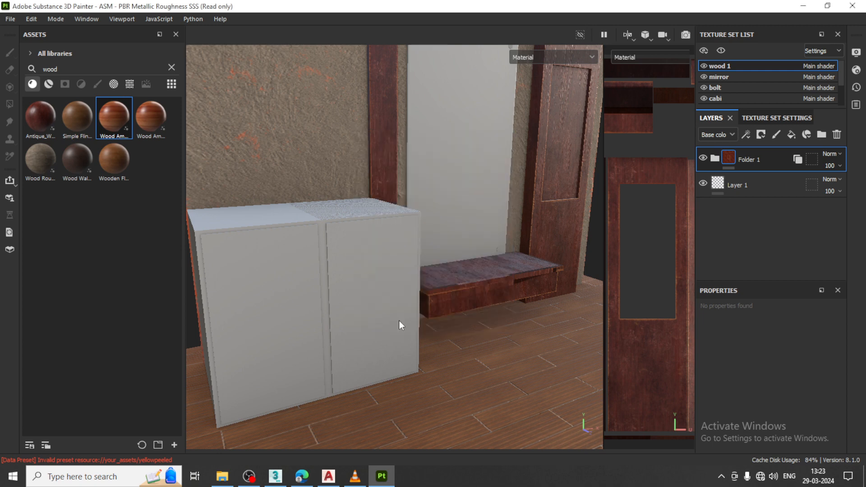
Step: Search the material library for metal
alt+drag(429, 282, 471, 240)
alt+middle_drag(471, 239, 415, 280)
alt+drag(415, 280, 424, 325)
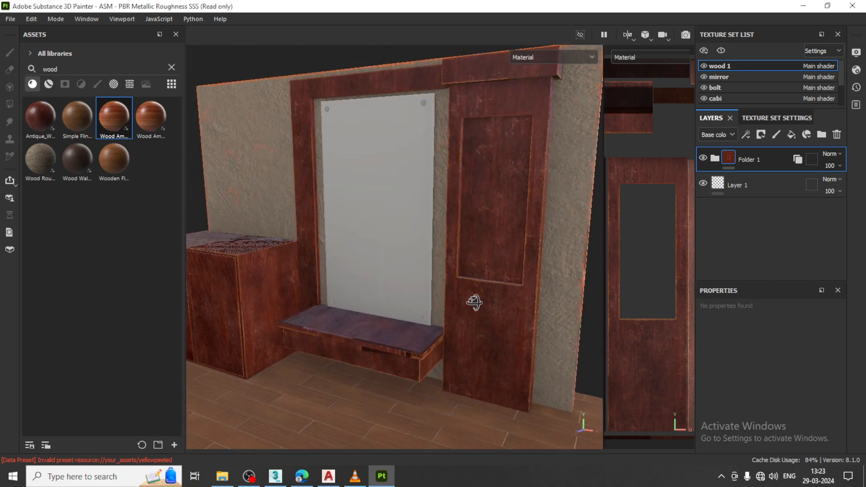
scroll(424, 326, up, 1)
alt+middle_drag(410, 317, 434, 297)
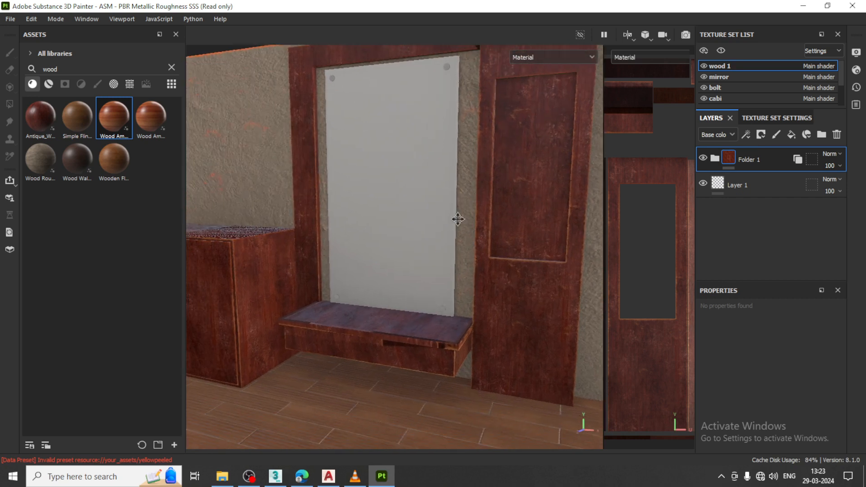
alt+middle_drag(457, 220, 469, 273)
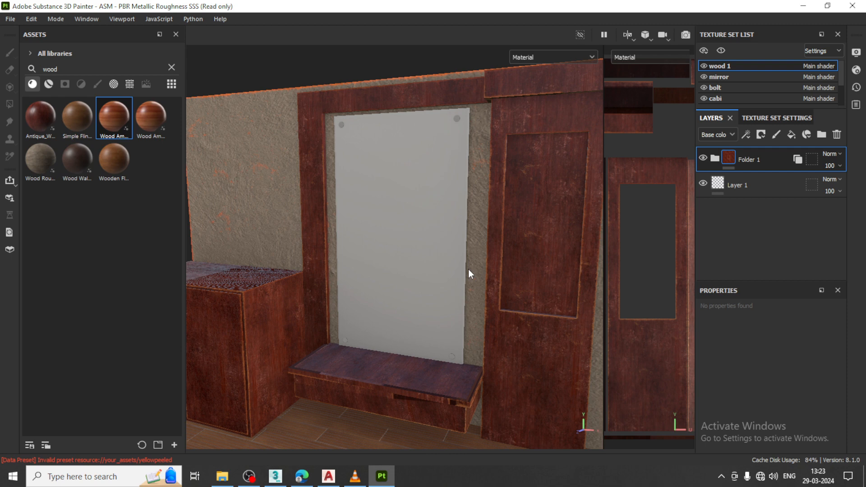
click(171, 67)
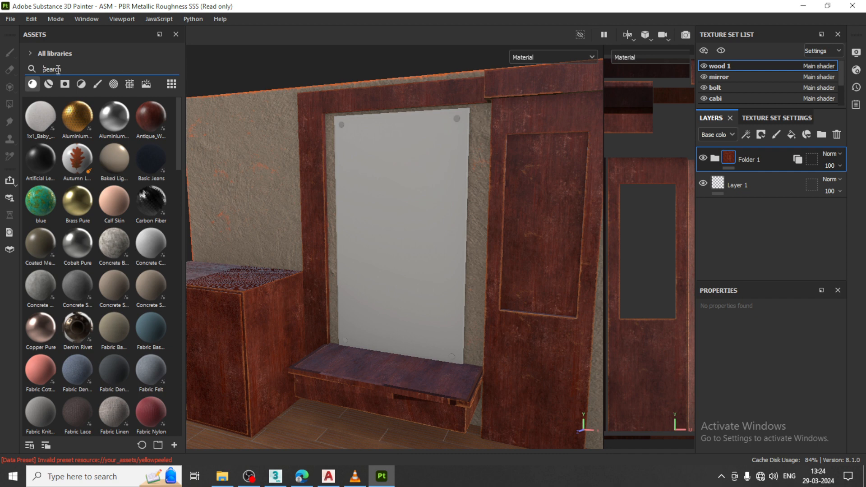
text(metal)
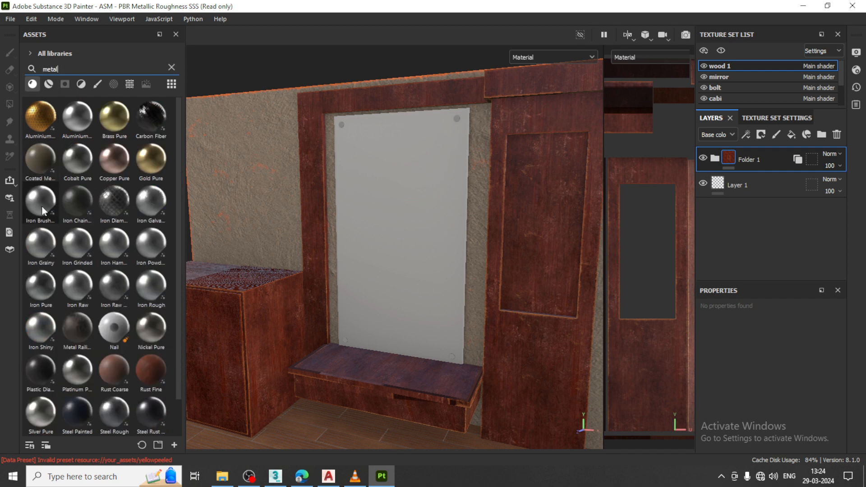
Step: Try the Iron Brushed material on the mirror's bolts, inspect it up close and undo it
mouse_move(42, 205)
mouse_down()
mouse_move(405, 156)
mouse_move(458, 118)
mouse_up()
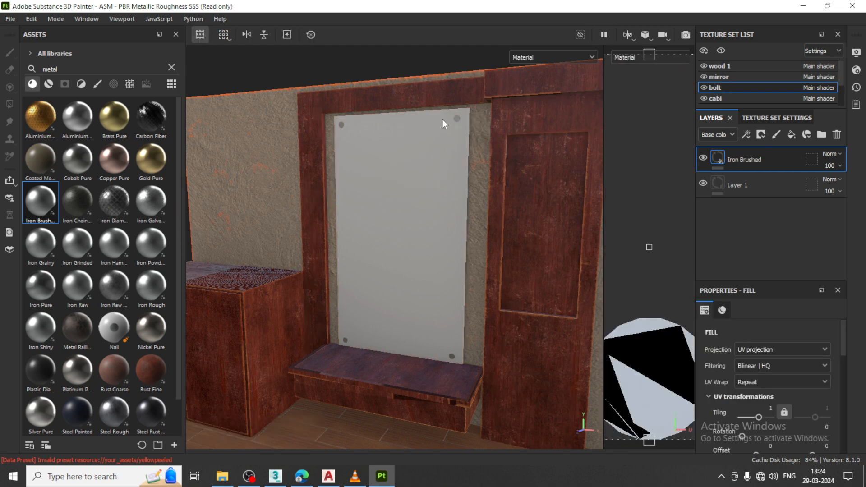
alt+right_drag(442, 119, 527, 141)
scroll(527, 141, up, 1)
alt+middle_drag(503, 231, 489, 346)
scroll(452, 244, up, 8)
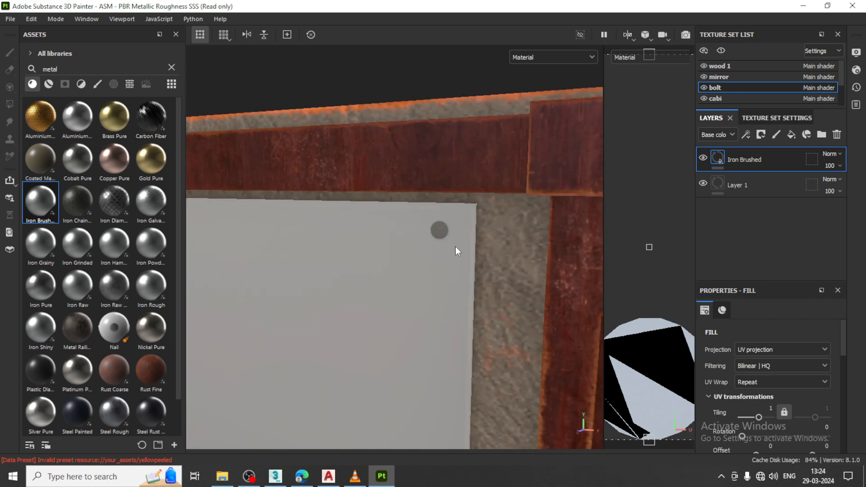
scroll(447, 235, up, 4)
key(ctrl+z)
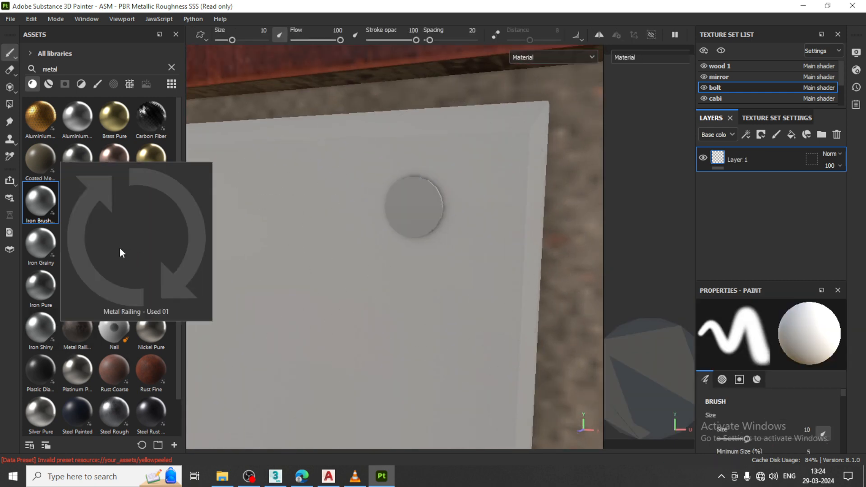
Step: Apply the Iron Raw Damaged material to the mirror's bolts and check it from farther back
click(125, 287)
drag(133, 289, 424, 199)
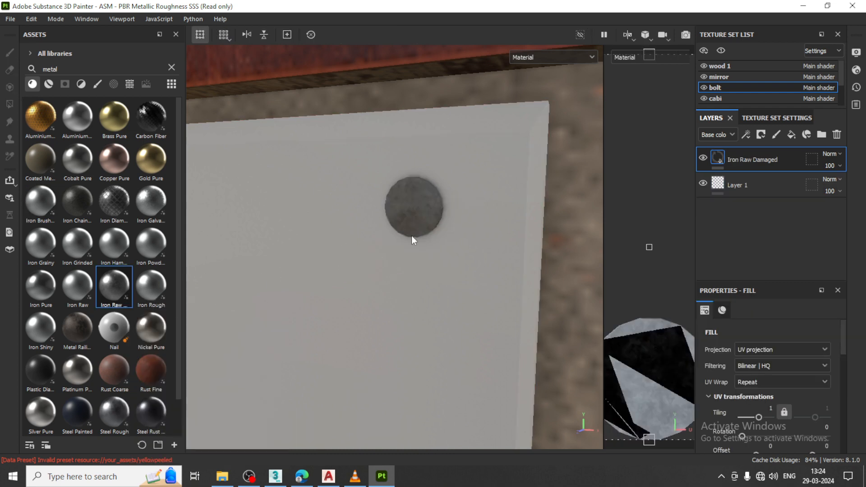
scroll(409, 298, down, 5)
scroll(408, 288, down, 3)
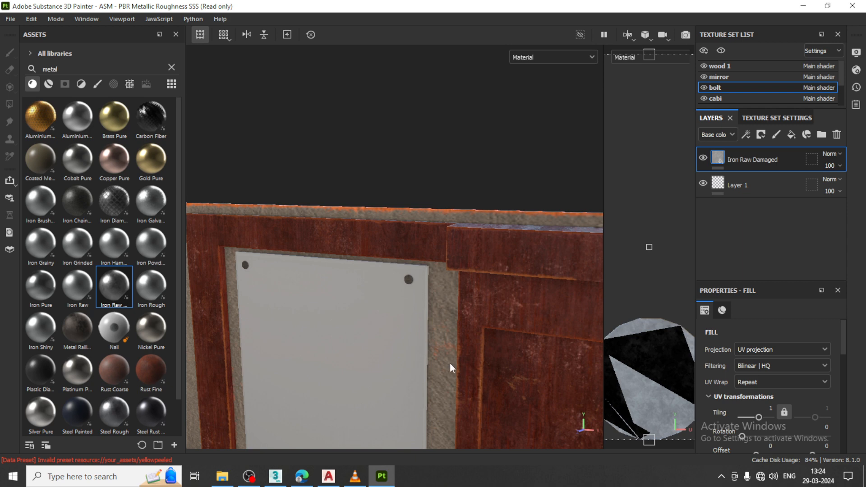
scroll(450, 363, down, 3)
alt+drag(450, 364, 437, 226)
alt+middle_drag(436, 226, 439, 324)
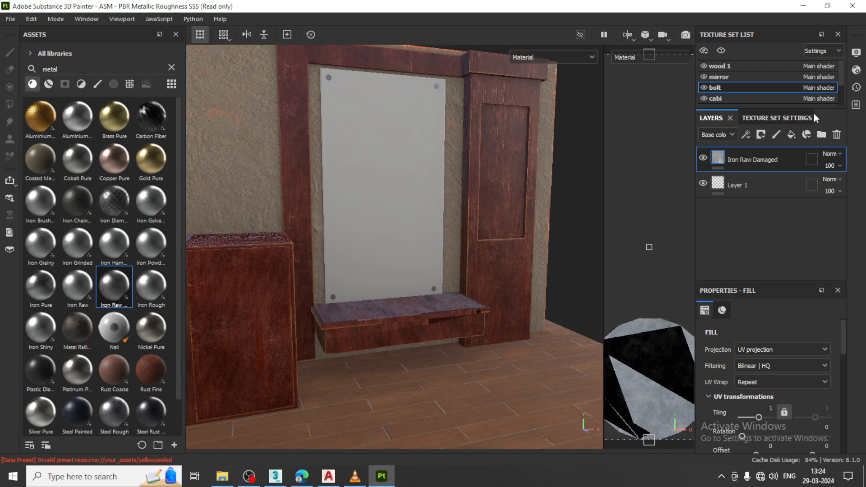
Step: Select the mirror texture set and look through its channel and mesh map settings
click(720, 78)
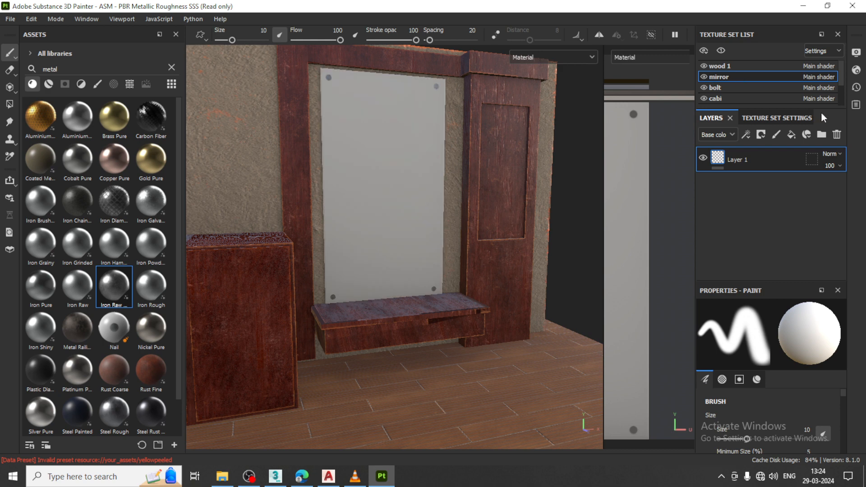
click(777, 117)
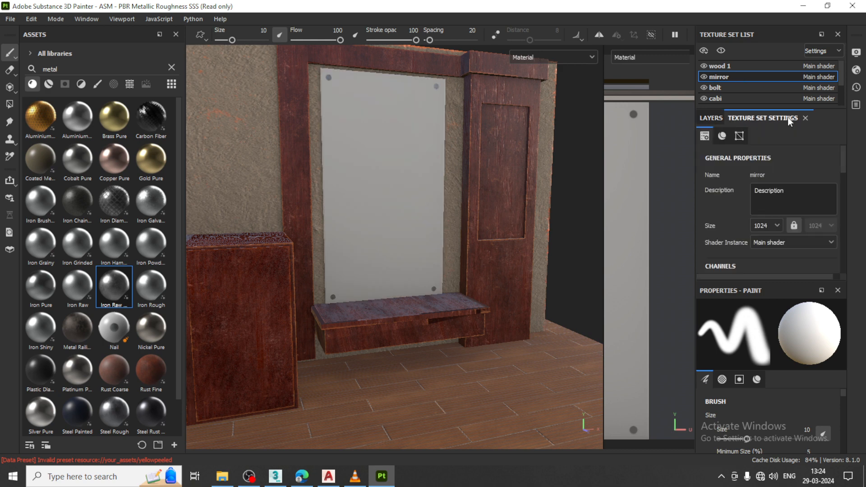
scroll(814, 203, down, 2)
click(830, 219)
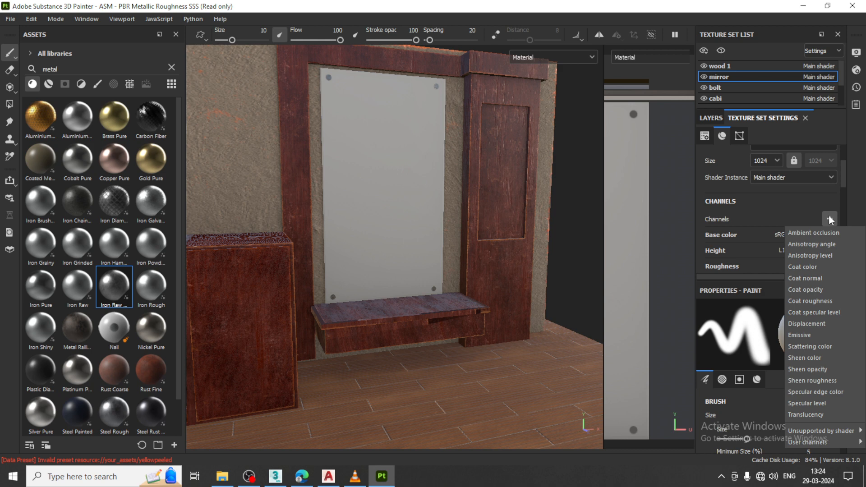
click(767, 199)
scroll(787, 233, down, 8)
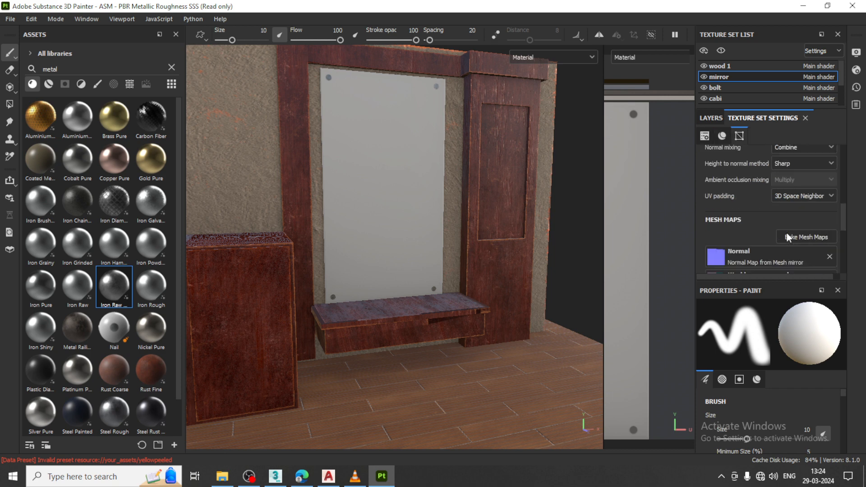
scroll(787, 237, down, 5)
scroll(788, 237, up, 5)
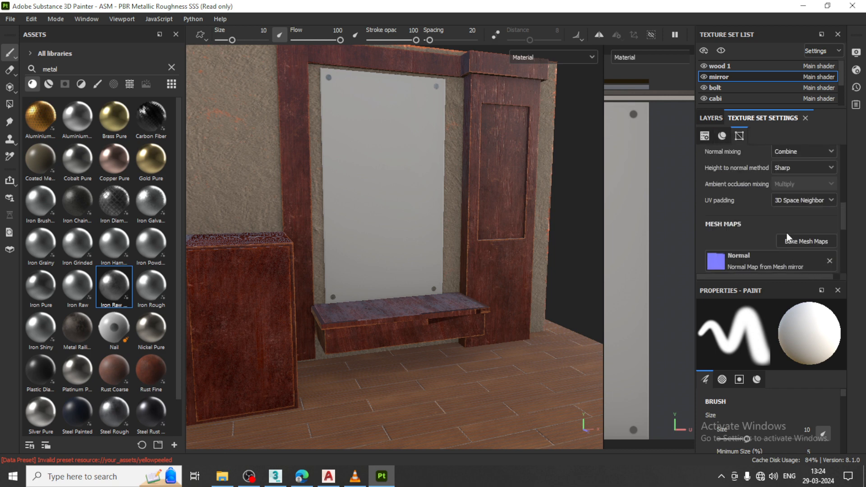
scroll(786, 232, up, 5)
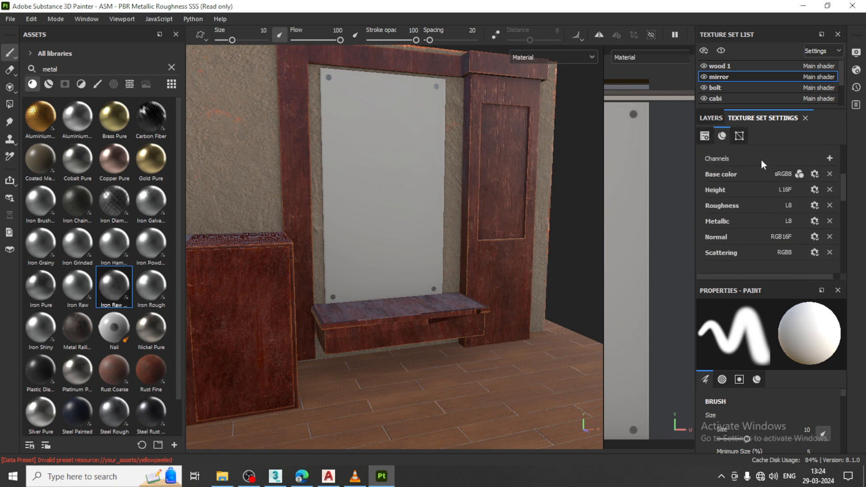
Step: Add an Opacity channel to the mirror texture set
click(711, 118)
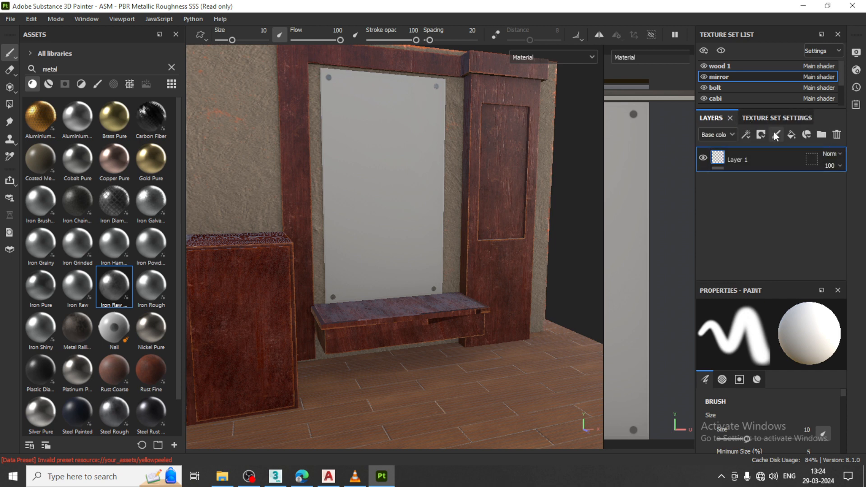
click(775, 117)
click(830, 158)
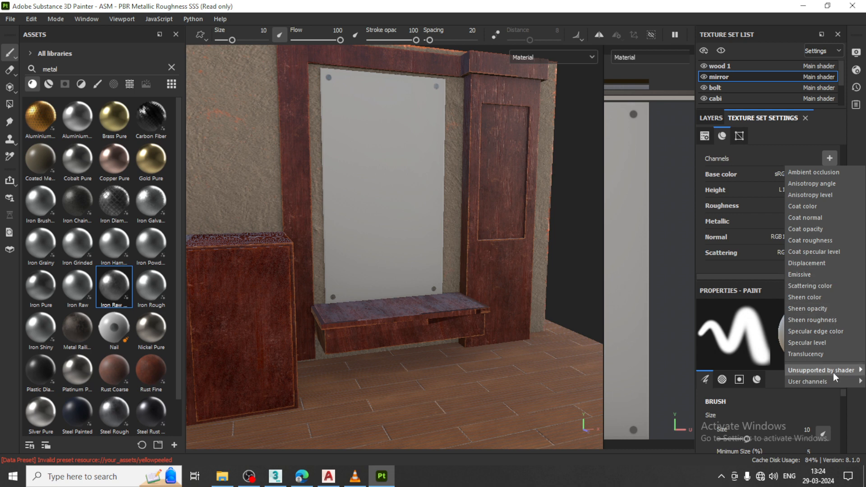
mouse_move(845, 372)
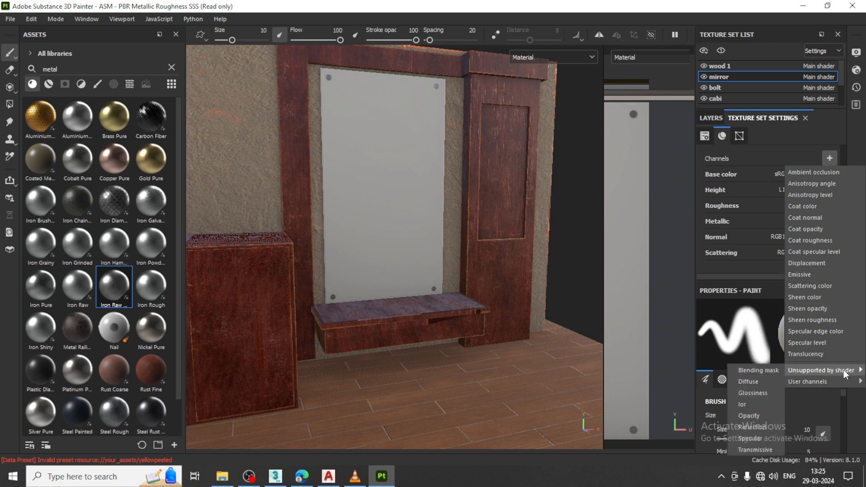
click(750, 415)
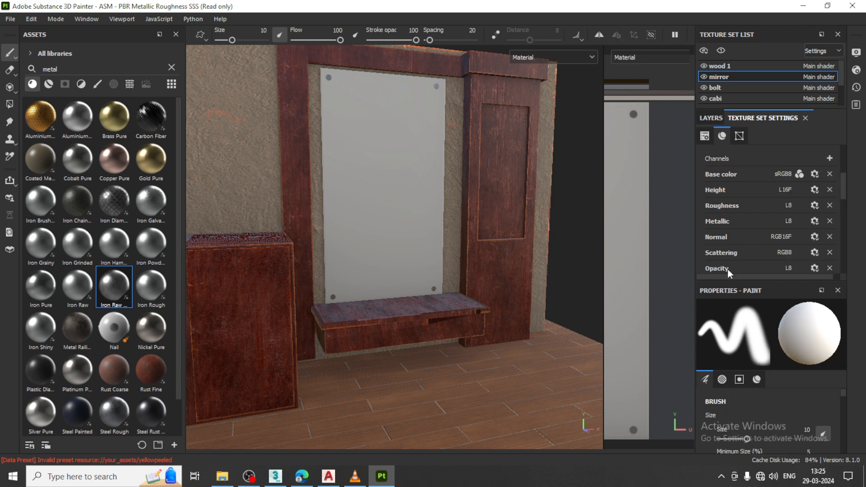
scroll(779, 416, down, 2)
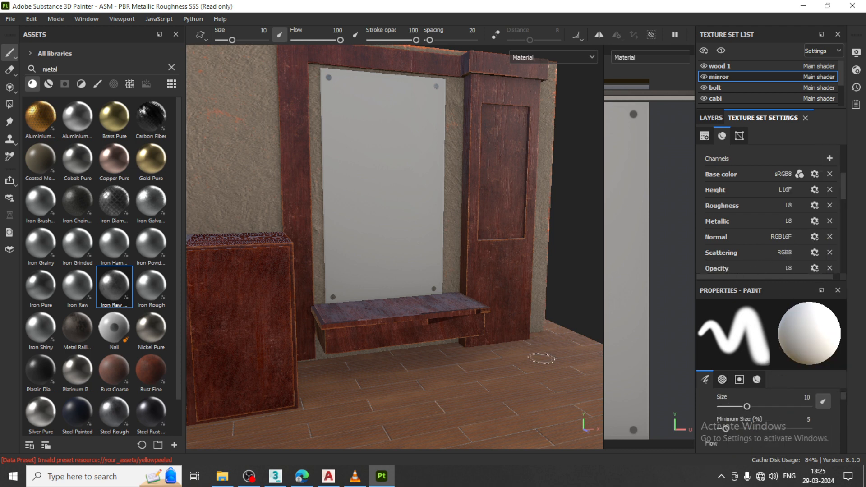
Step: Search the smart materials for "mirr" and apply Glass Film Dirty Mirror to the mirror panel
click(171, 67)
text(mirr)
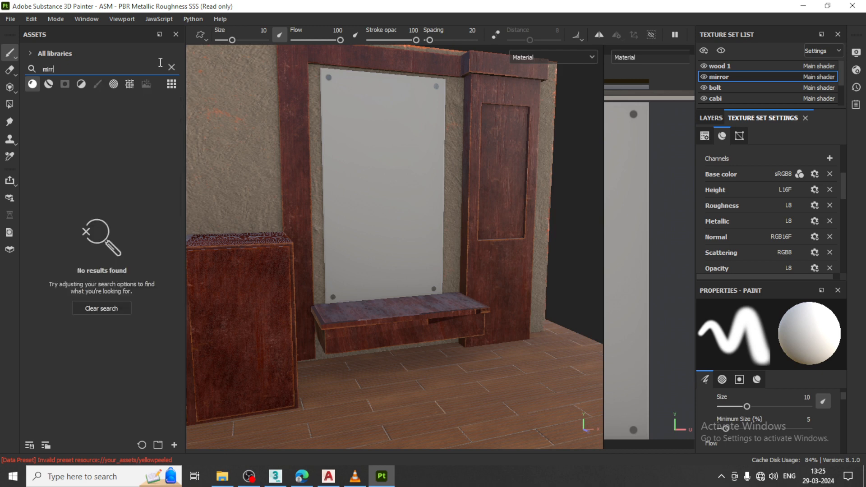
click(48, 84)
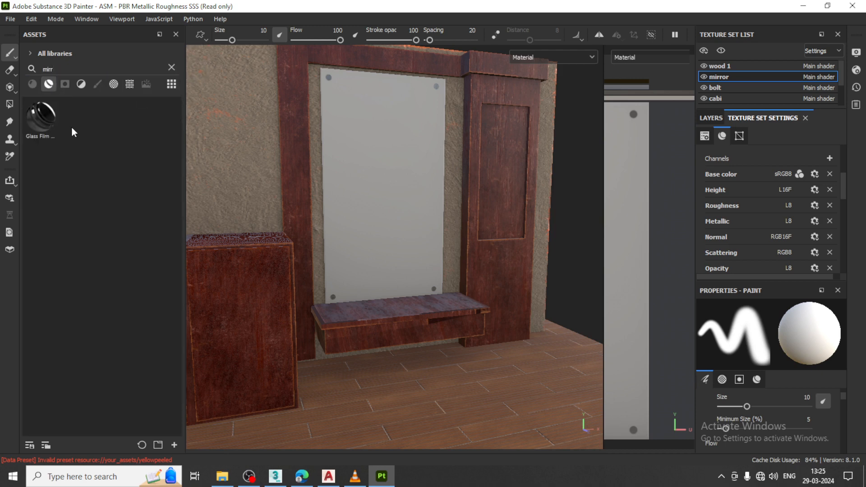
mouse_move(47, 112)
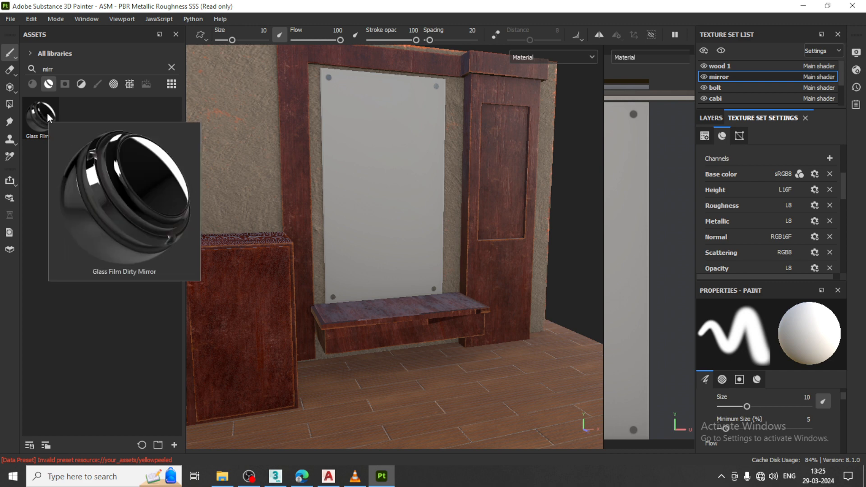
drag(47, 112, 425, 145)
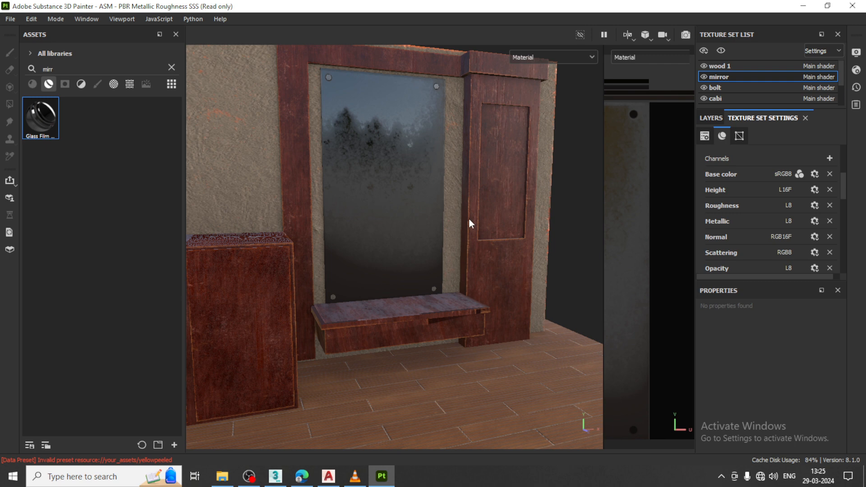
alt+drag(384, 225, 441, 202)
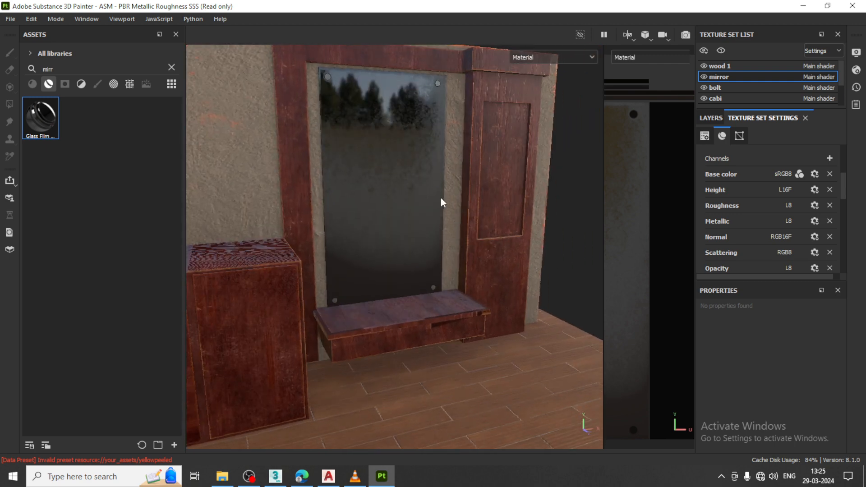
alt+middle_drag(467, 219, 448, 199)
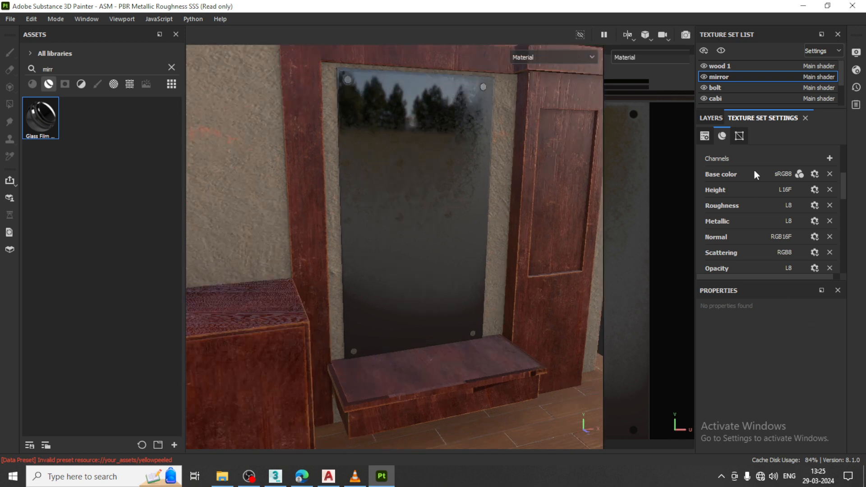
Step: Expand the Glass Film Dirty Mirror folder in the mirror's layer stack and select the Dirt layer's mask for painting
click(720, 118)
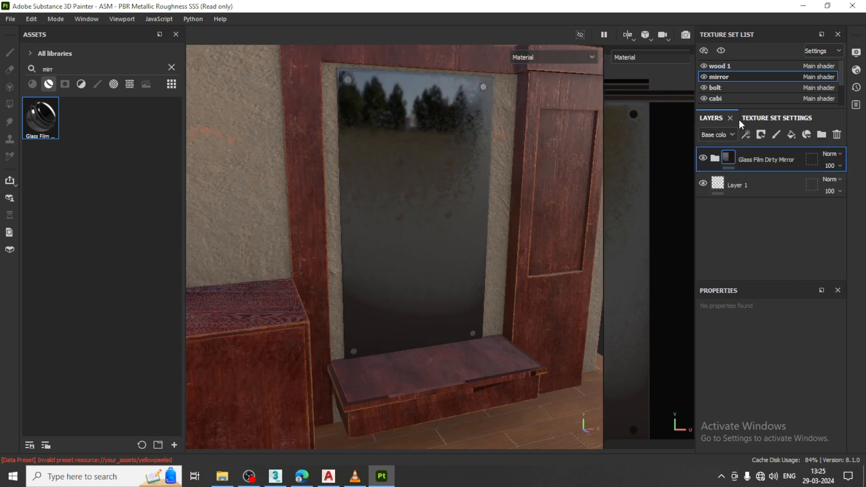
click(715, 159)
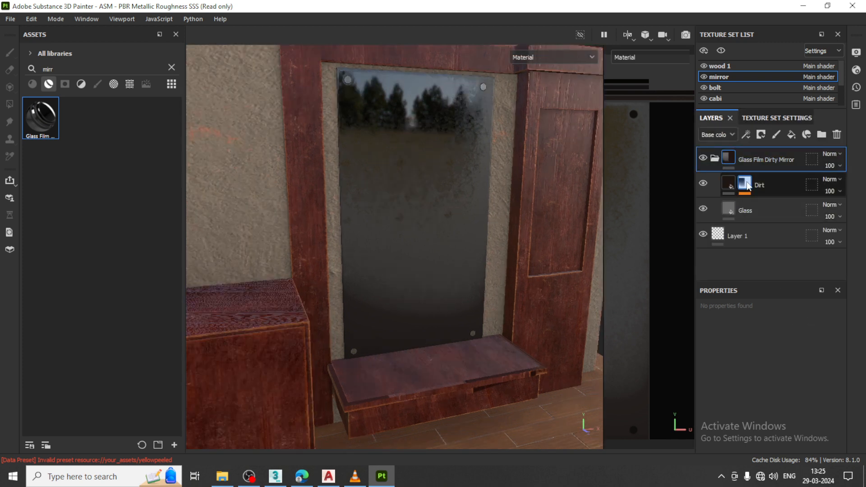
click(728, 188)
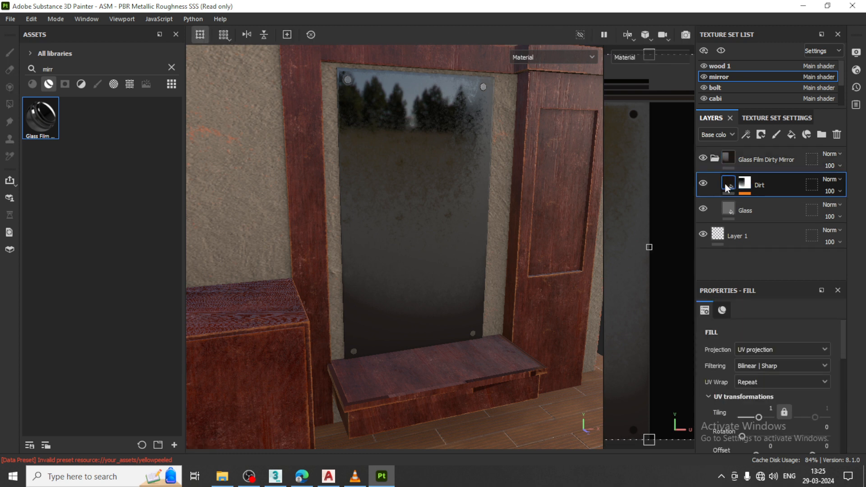
click(747, 183)
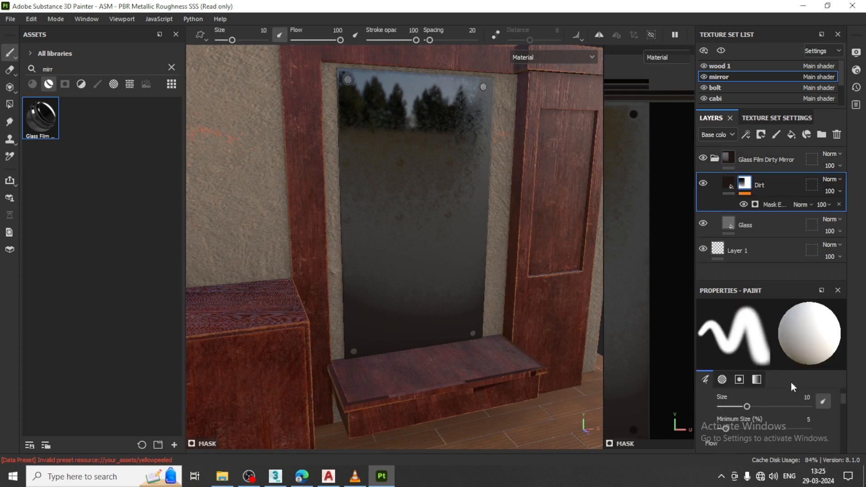
scroll(787, 417, down, 3)
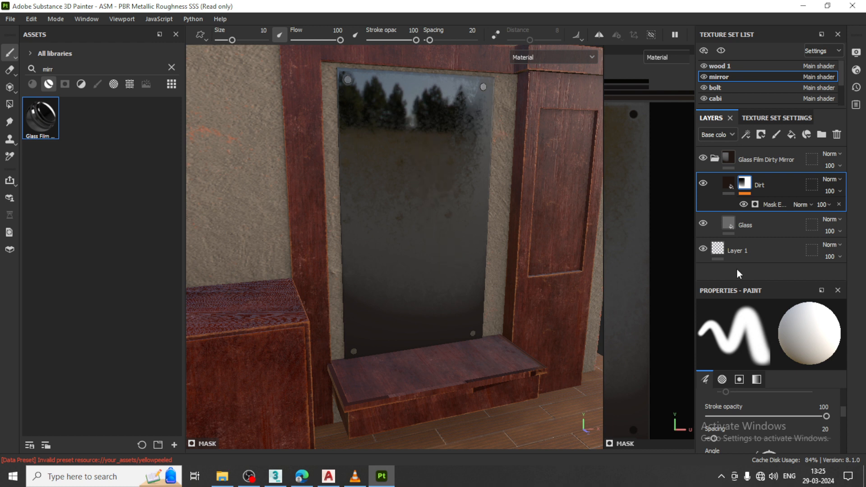
Step: Delete the Dirt layer along with its Mask Editor generator, keeping the Glass layer, and check the clean mirror's reflection
click(744, 204)
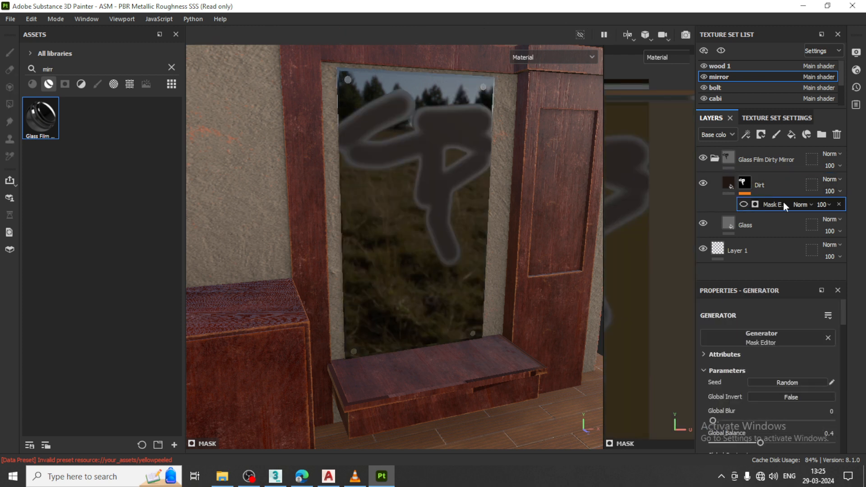
key(Delete)
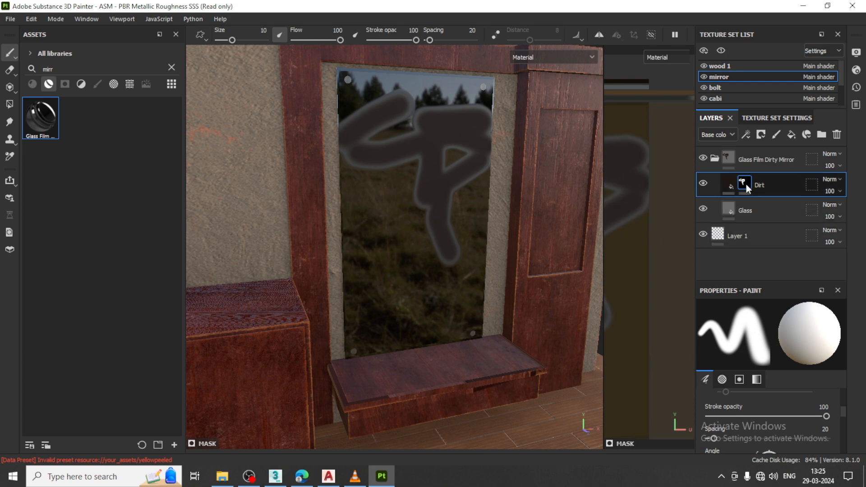
key(Delete)
mouse_move(465, 261)
alt+mouse_down()
mouse_move(457, 285)
mouse_move(429, 283)
mouse_move(516, 290)
mouse_move(470, 276)
alt+mouse_up()
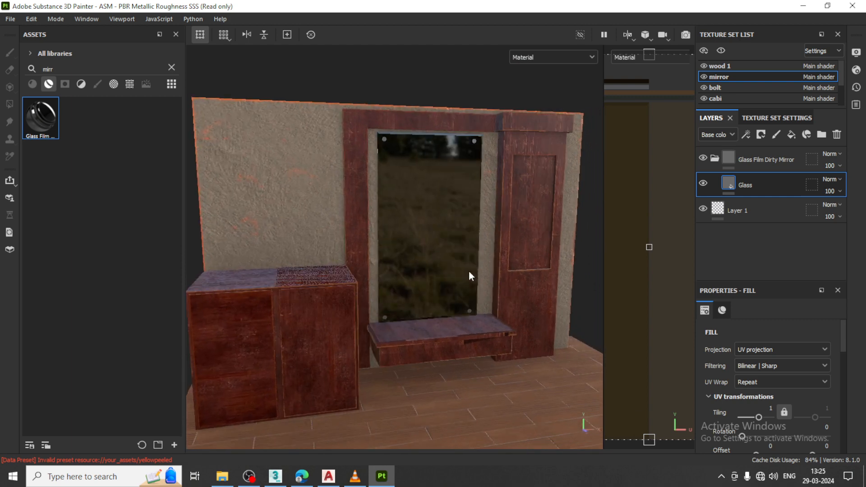
scroll(469, 273, up, 2)
alt+middle_drag(471, 272, 484, 252)
alt+drag(501, 228, 393, 248)
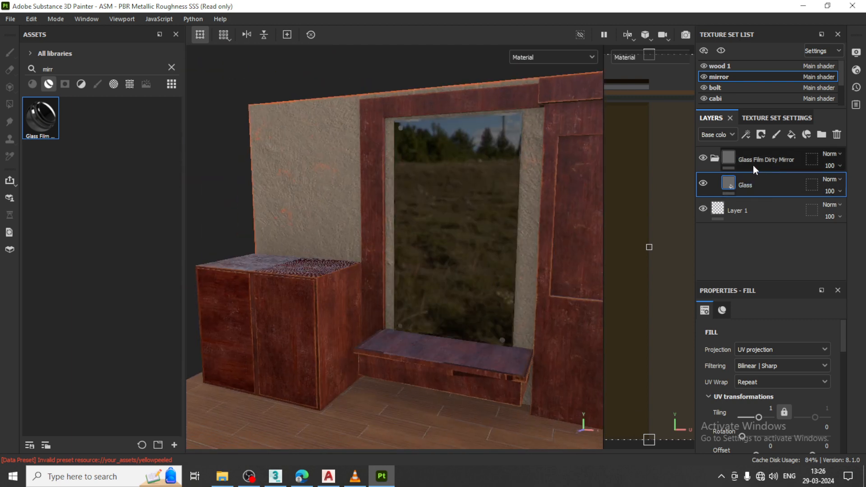
click(714, 159)
click(714, 159)
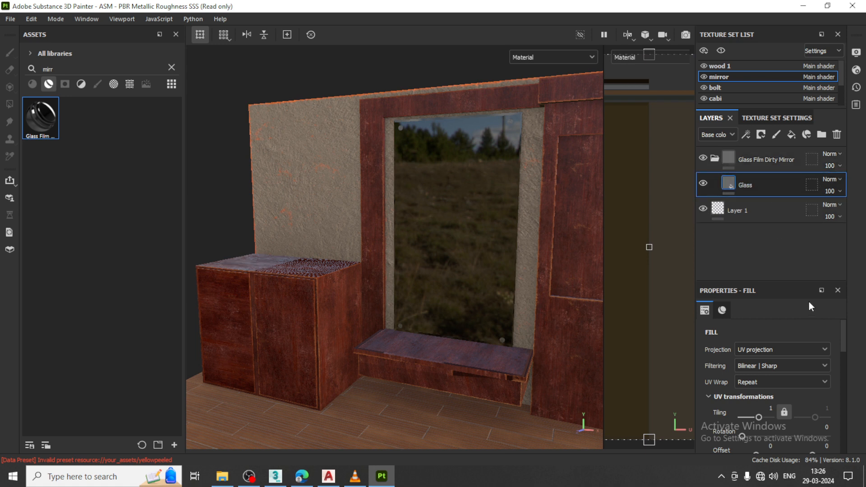
Step: Change the display's environment map to Gdansk Shipyard Buildings
click(856, 53)
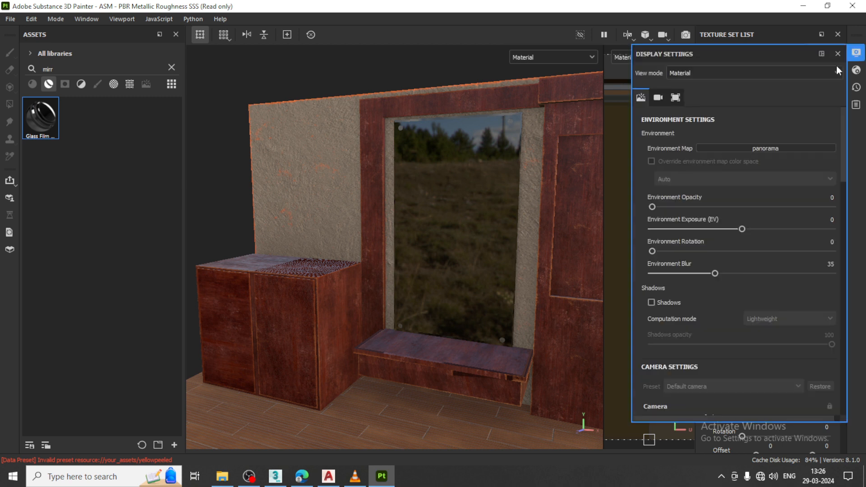
click(767, 148)
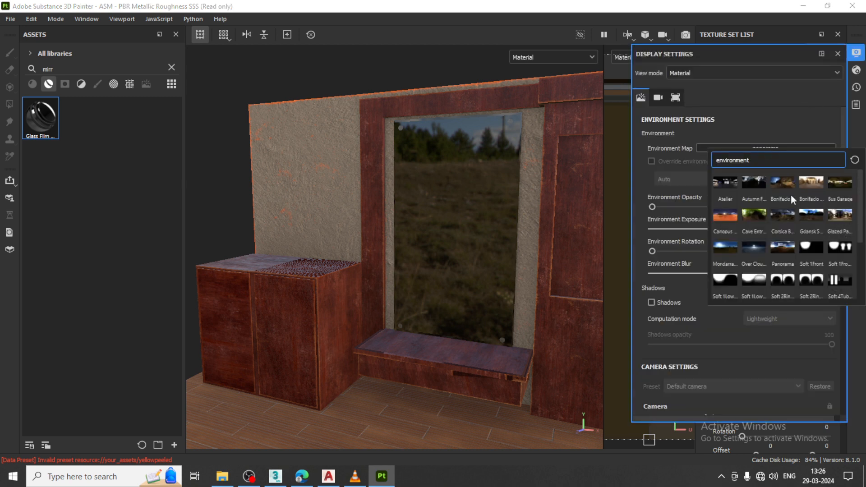
click(816, 214)
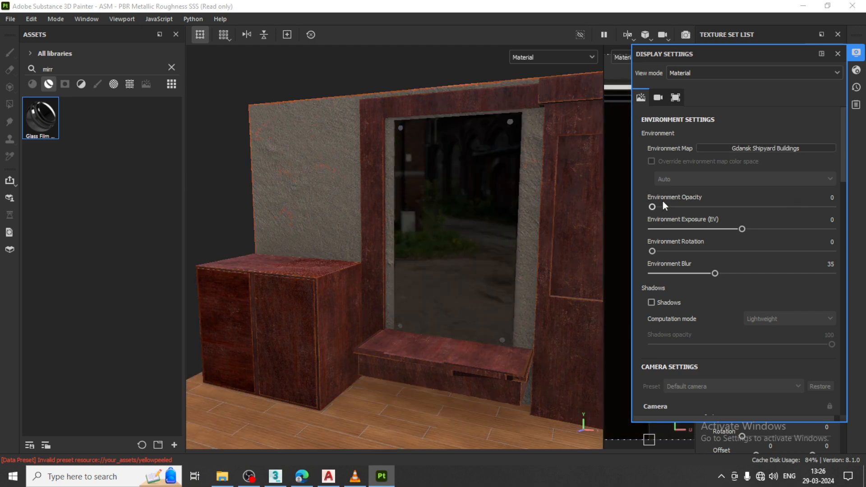
Step: Set the environment opacity to 30, exposure to 1.57 EV, rotation to 36 and blur to 29
drag(669, 207, 707, 207)
drag(742, 229, 756, 228)
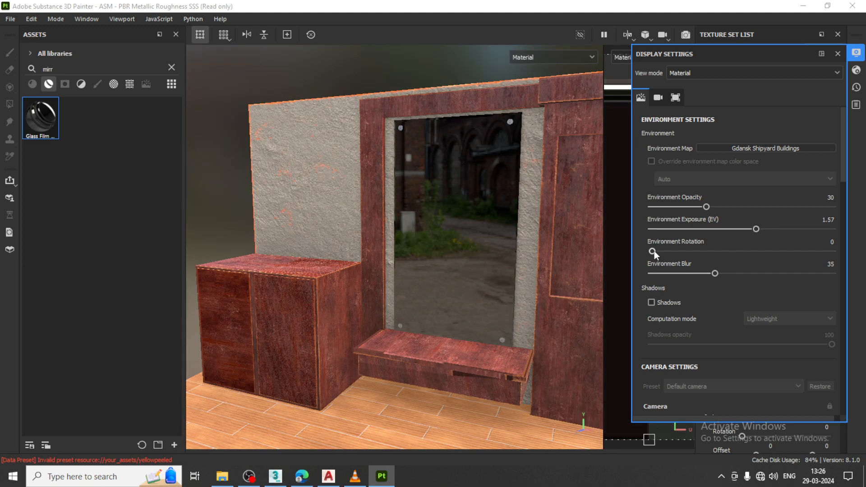
mouse_move(654, 252)
mouse_down()
mouse_move(682, 250)
mouse_move(670, 252)
mouse_up()
mouse_move(715, 274)
mouse_down()
mouse_move(766, 274)
mouse_move(654, 274)
mouse_move(704, 274)
mouse_up()
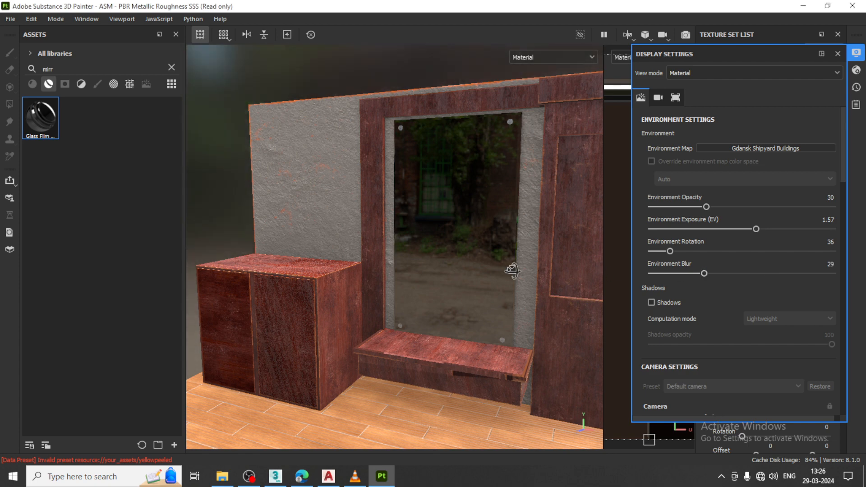
Step: Rotate the environment lighting to 191 and check the mirror's reflection from the front
alt+drag(512, 270, 560, 267)
shift+right_drag(539, 245, 488, 245)
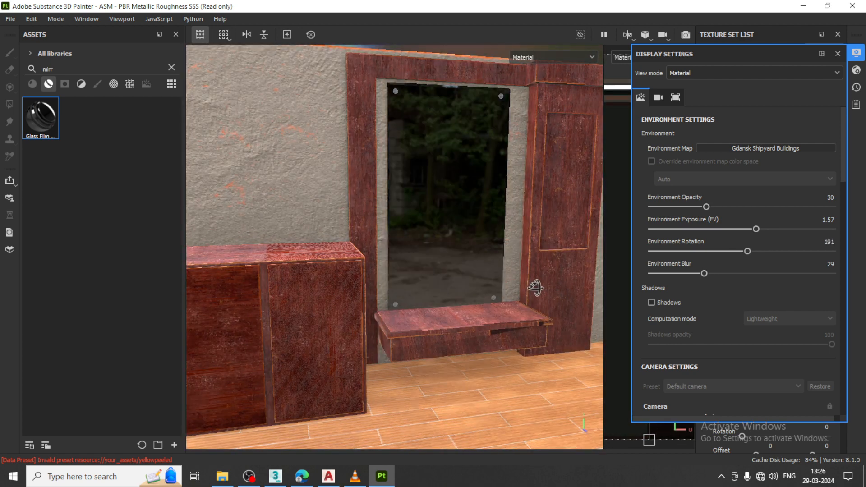
mouse_move(536, 288)
alt+mouse_down()
mouse_move(548, 288)
mouse_move(540, 272)
alt+mouse_up()
scroll(528, 283, down, 2)
scroll(531, 266, up, 4)
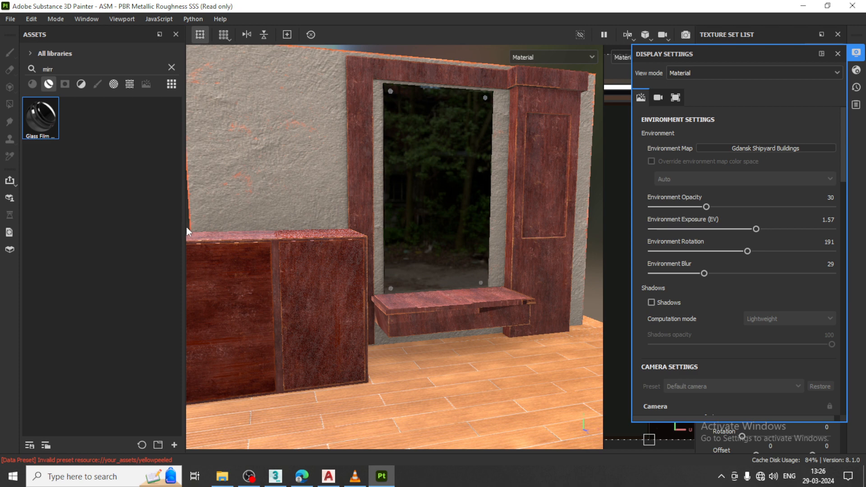
Step: Narrow the asset library to enlarge the 3D view and reframe the furniture in it
drag(184, 228, 58, 226)
scroll(295, 245, up, 1)
alt+middle_drag(425, 229, 420, 259)
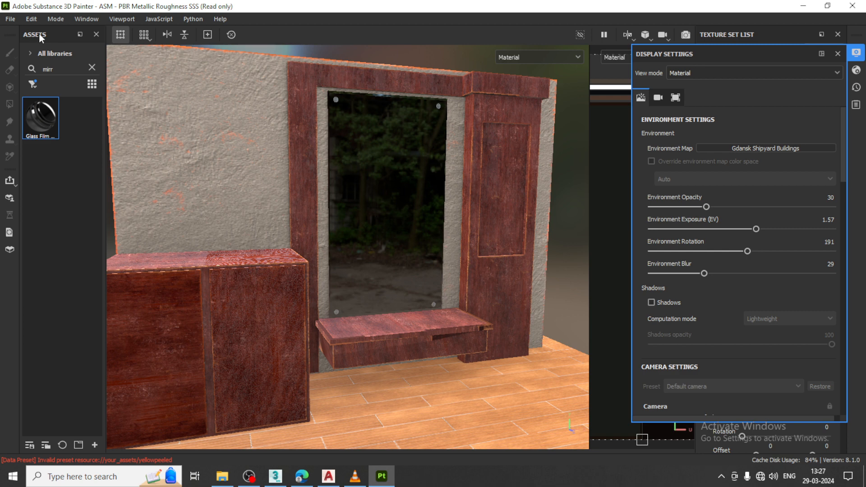
Step: Save the project as "dreesing" in the March 2024 folder
click(10, 19)
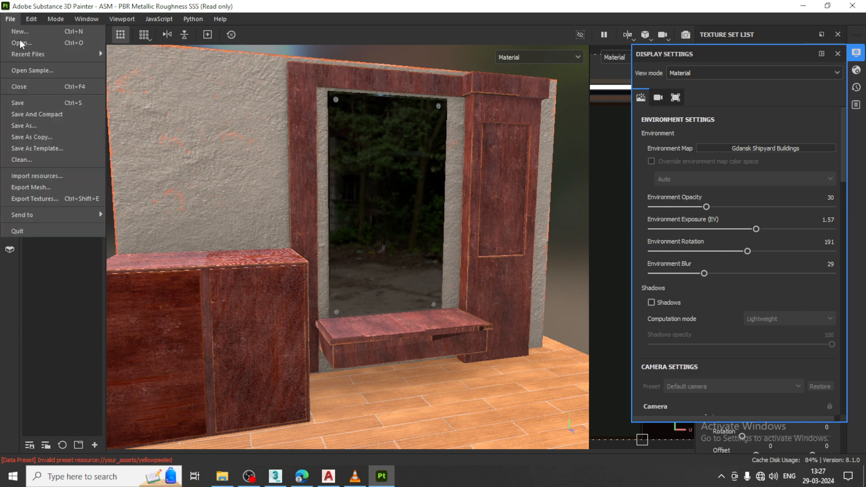
click(52, 103)
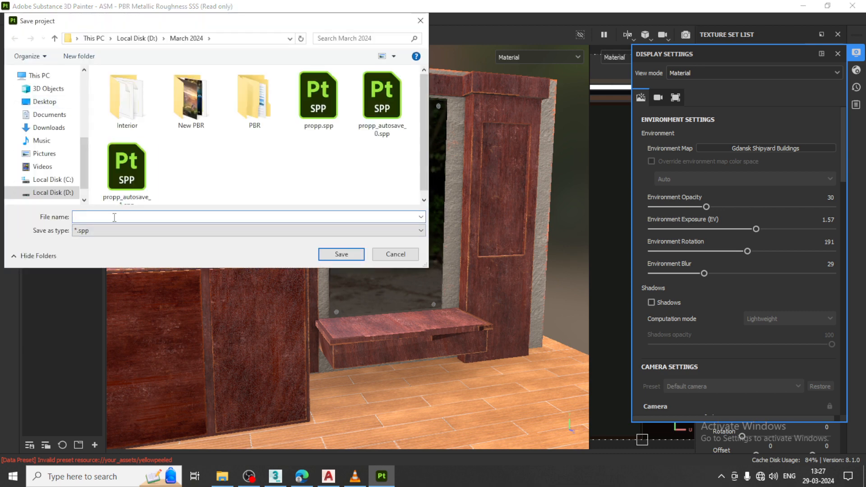
text(dreesing)
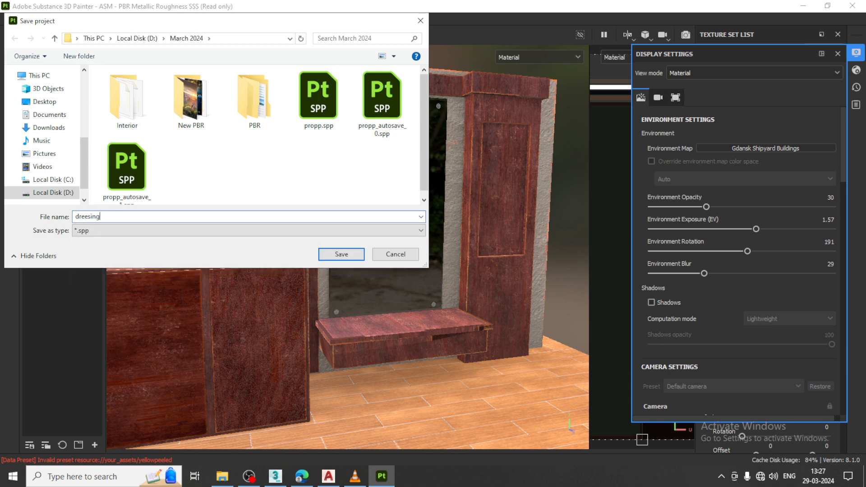
key(Return)
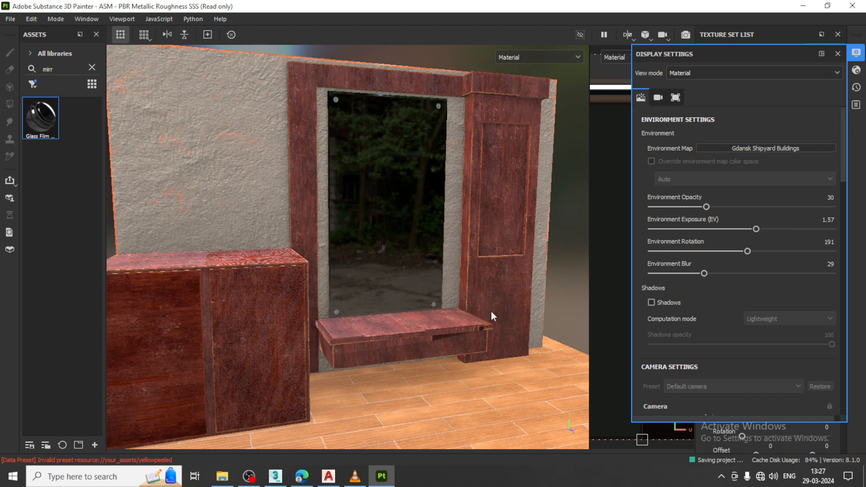
Step: Close the display settings and set the wood 1 texture set's size to 2048
click(857, 54)
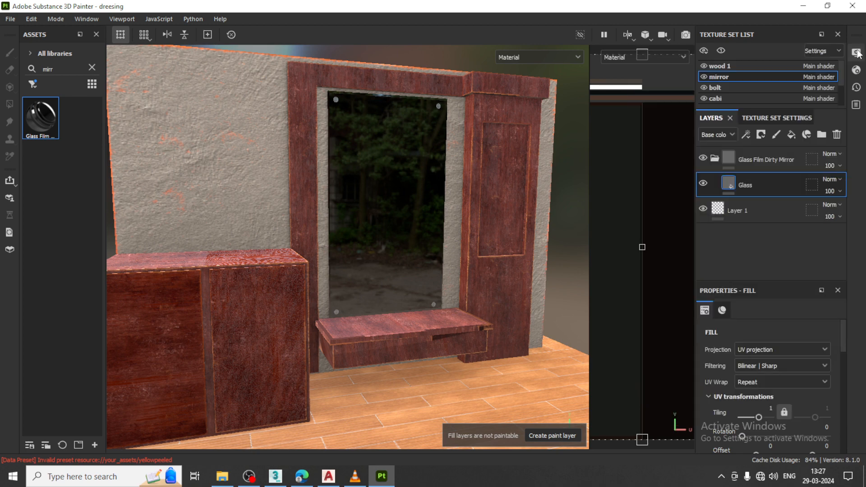
click(727, 66)
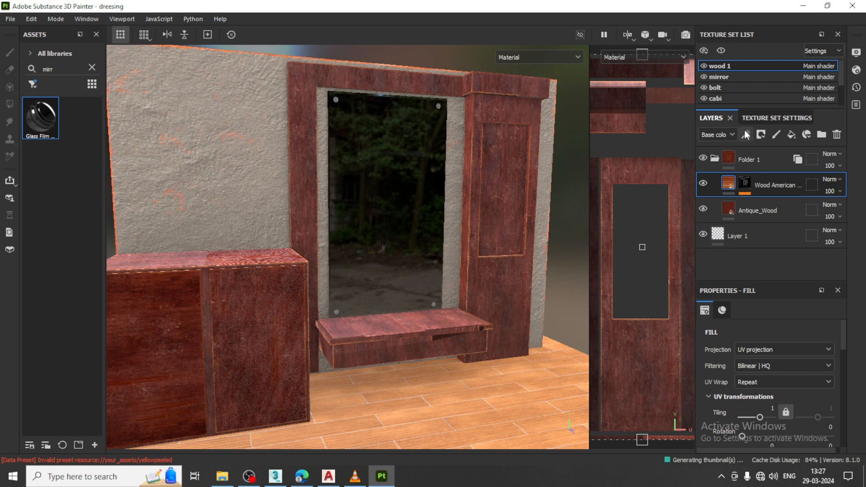
click(758, 118)
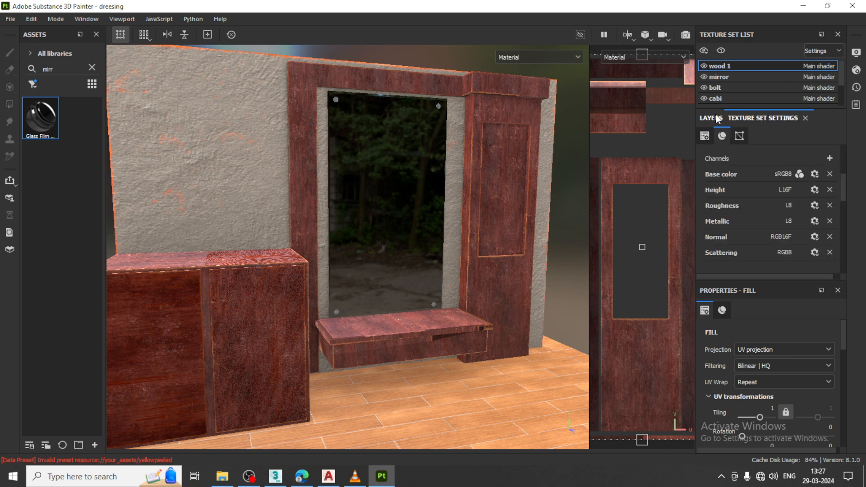
scroll(785, 180, up, 3)
click(777, 225)
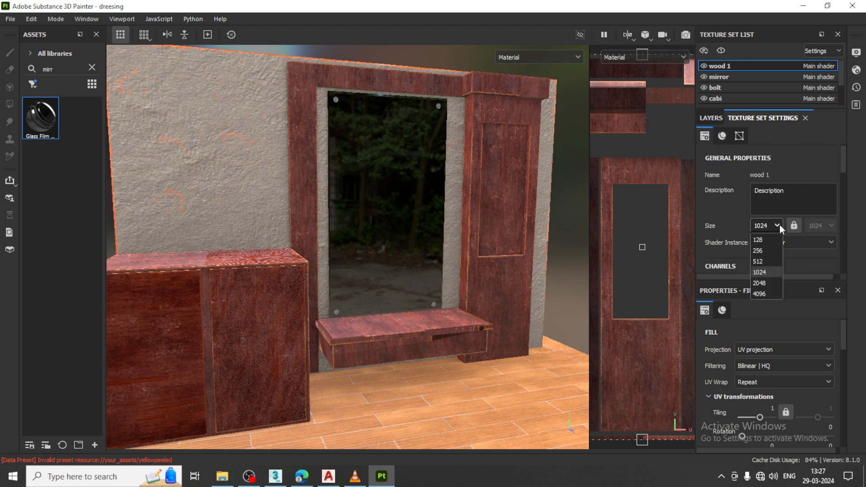
click(771, 283)
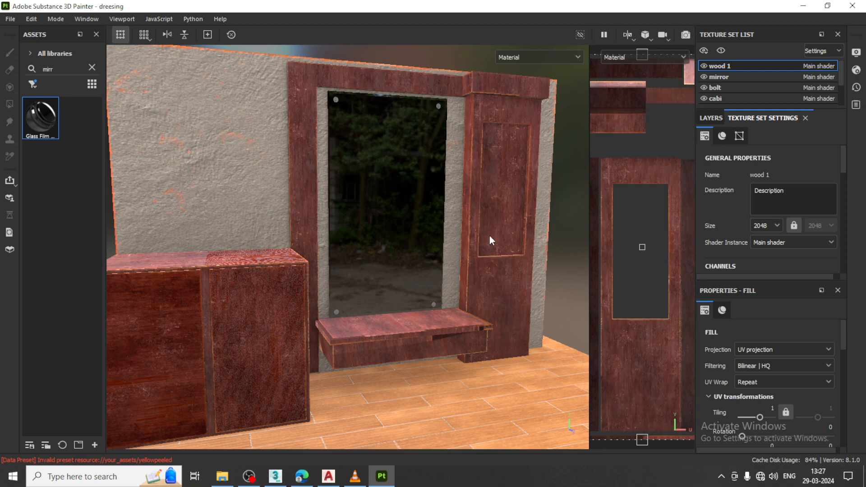
Step: Inspect the wood up close and from farther back, and widen the 3D view by shrinking the 2D view
scroll(485, 241, up, 3)
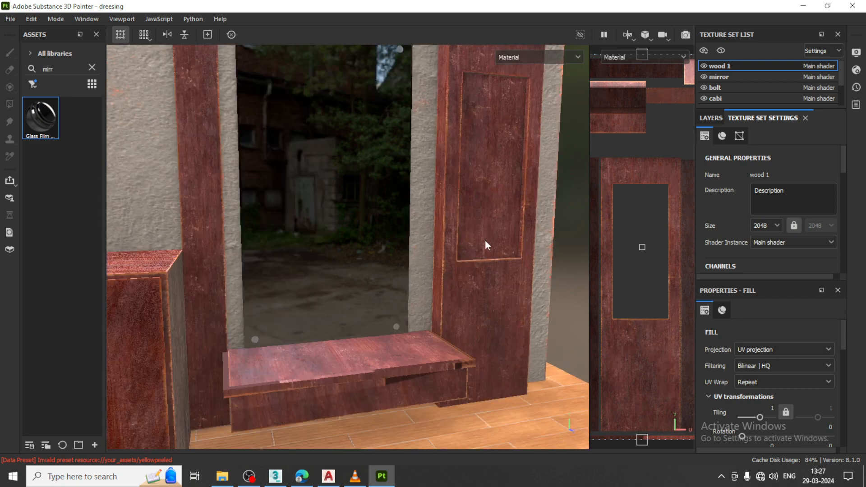
scroll(470, 246, down, 3)
alt+drag(480, 286, 508, 286)
scroll(508, 282, down, 2)
mouse_move(496, 279)
alt+middle_down()
mouse_move(516, 260)
mouse_move(507, 268)
alt+middle_up()
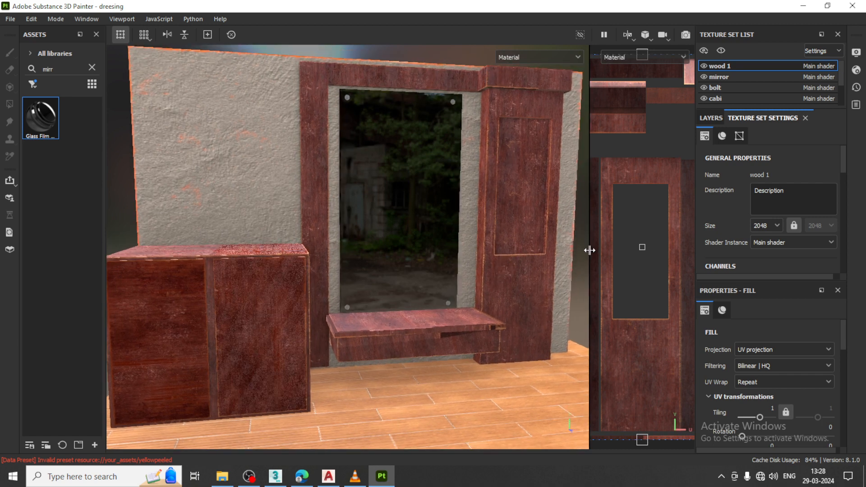
drag(589, 252, 704, 255)
scroll(564, 248, up, 1)
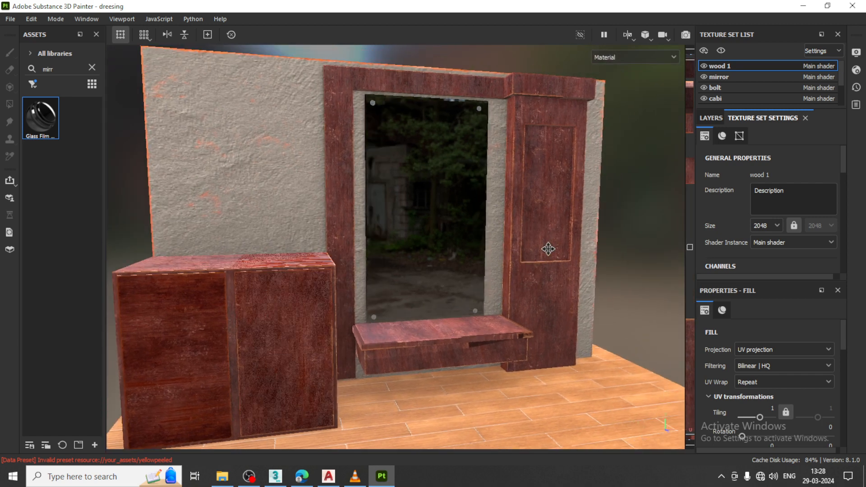